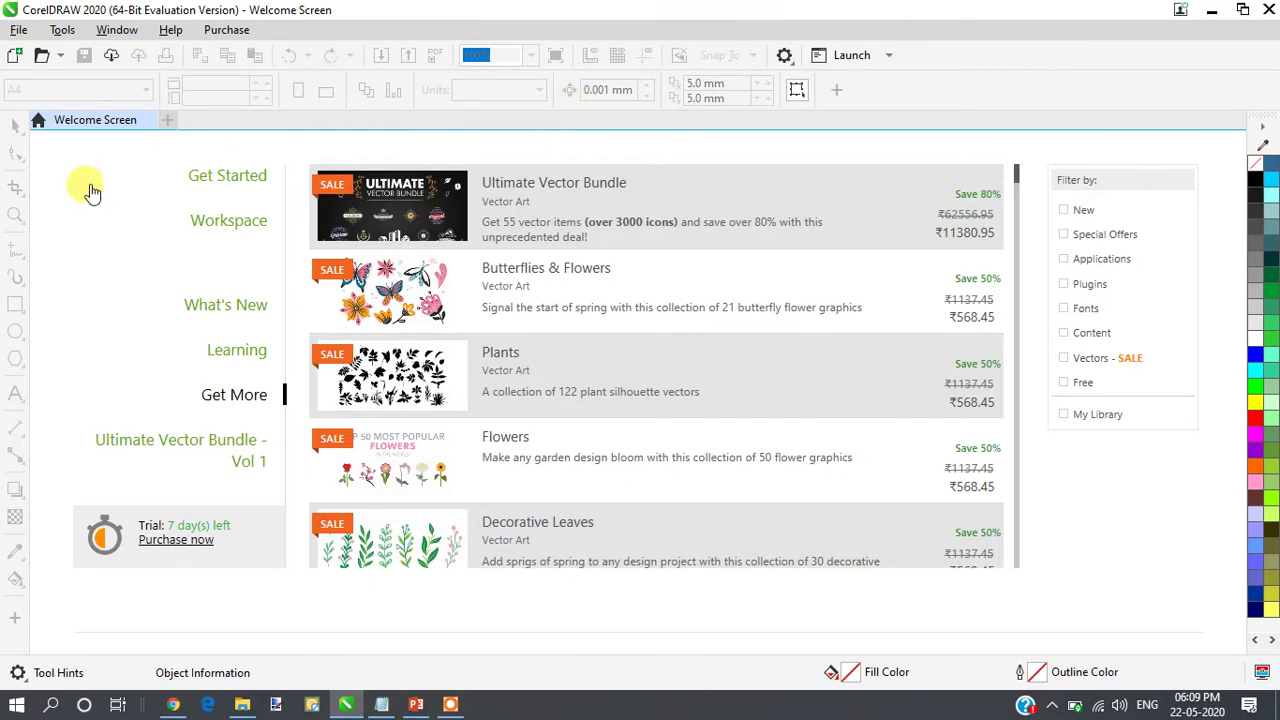
click(448, 704)
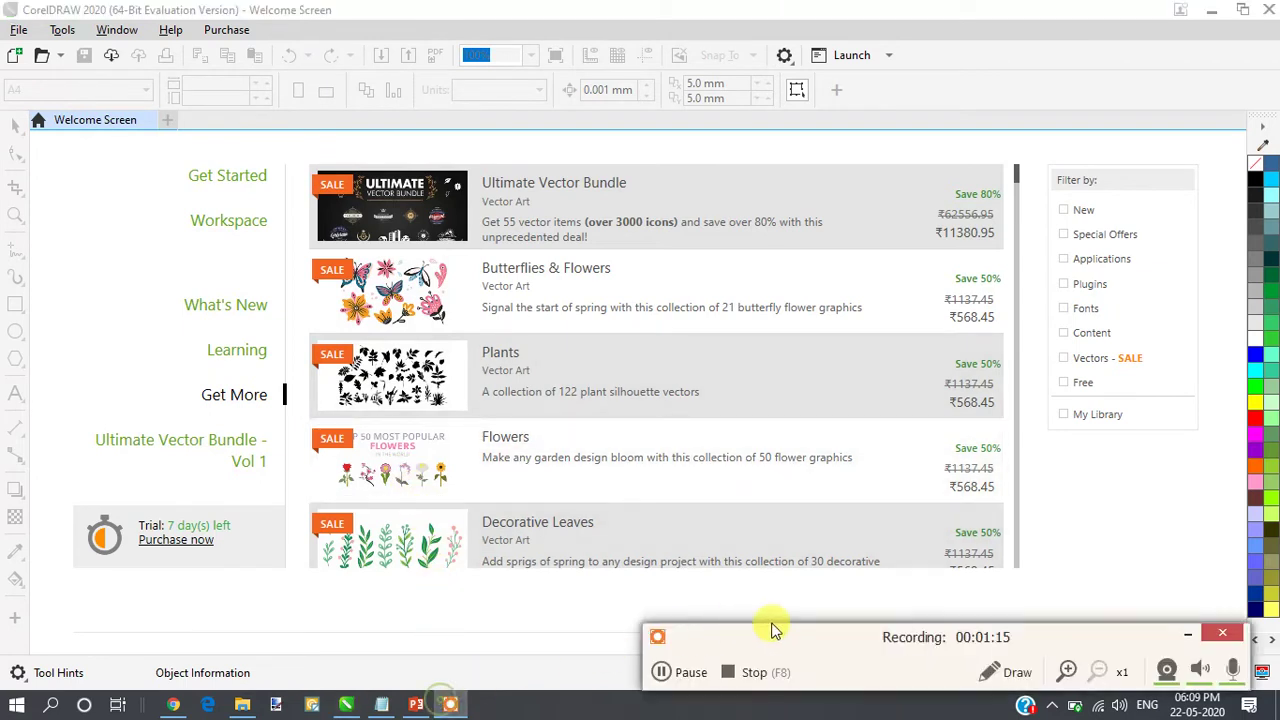
drag(766, 623, 651, 681)
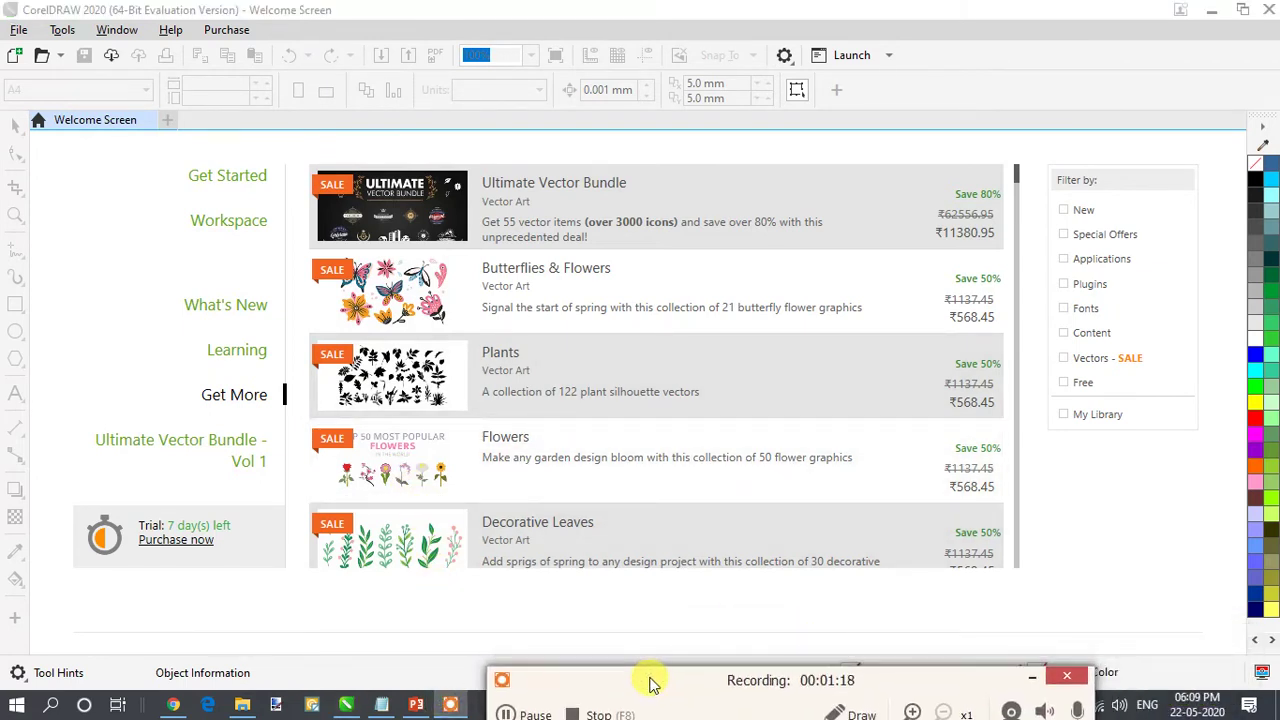
- Create a new one-page A4 landscape document, 297 × 210 mm, in RGB at 96 dpi
click(165, 121)
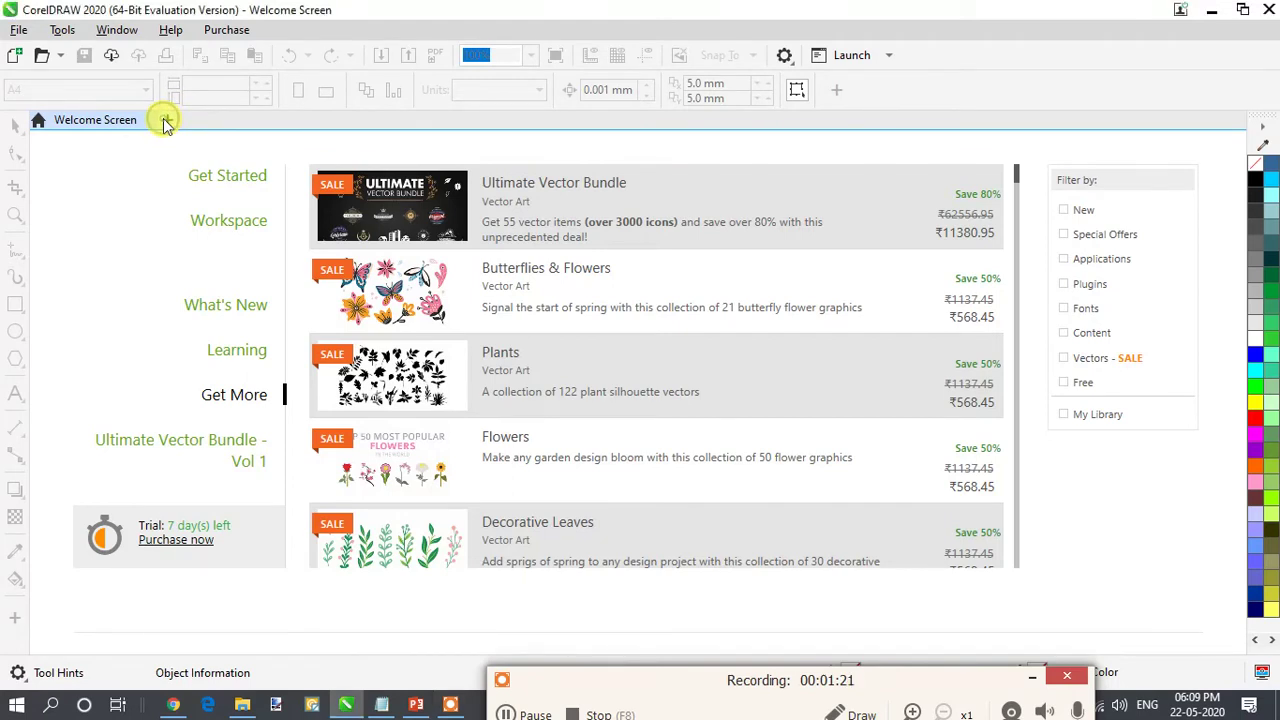
click(164, 120)
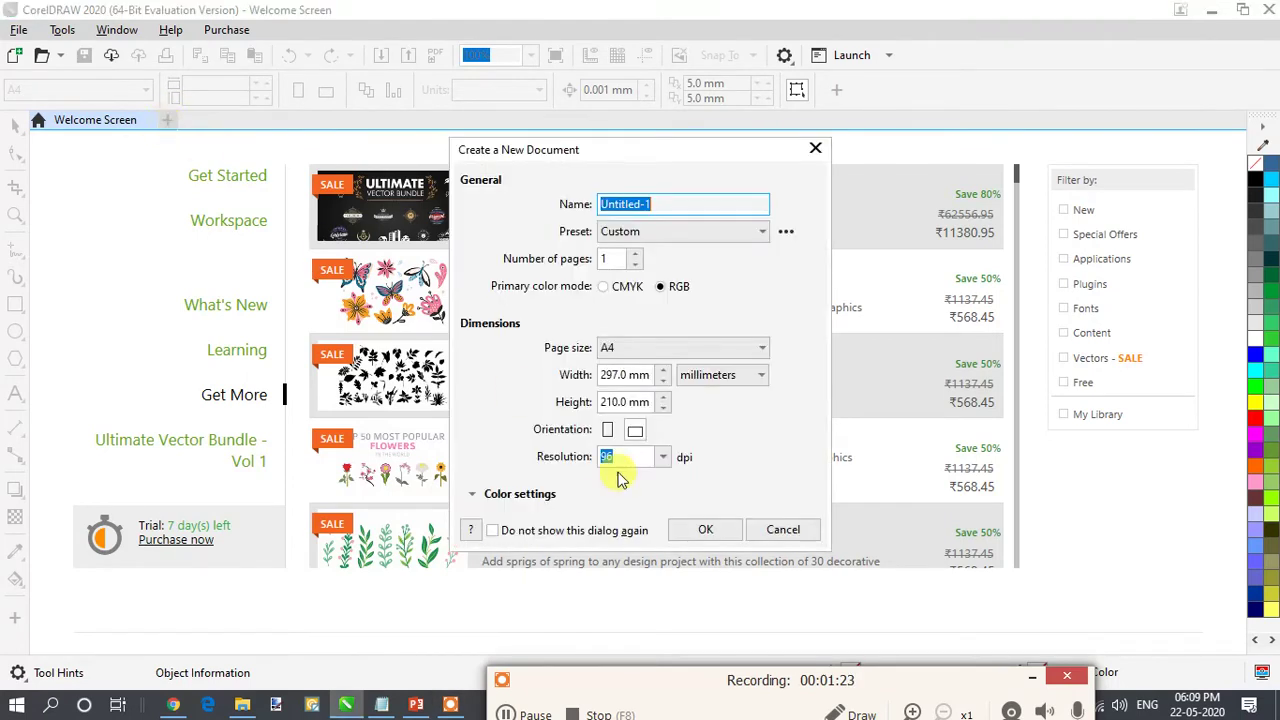
click(704, 532)
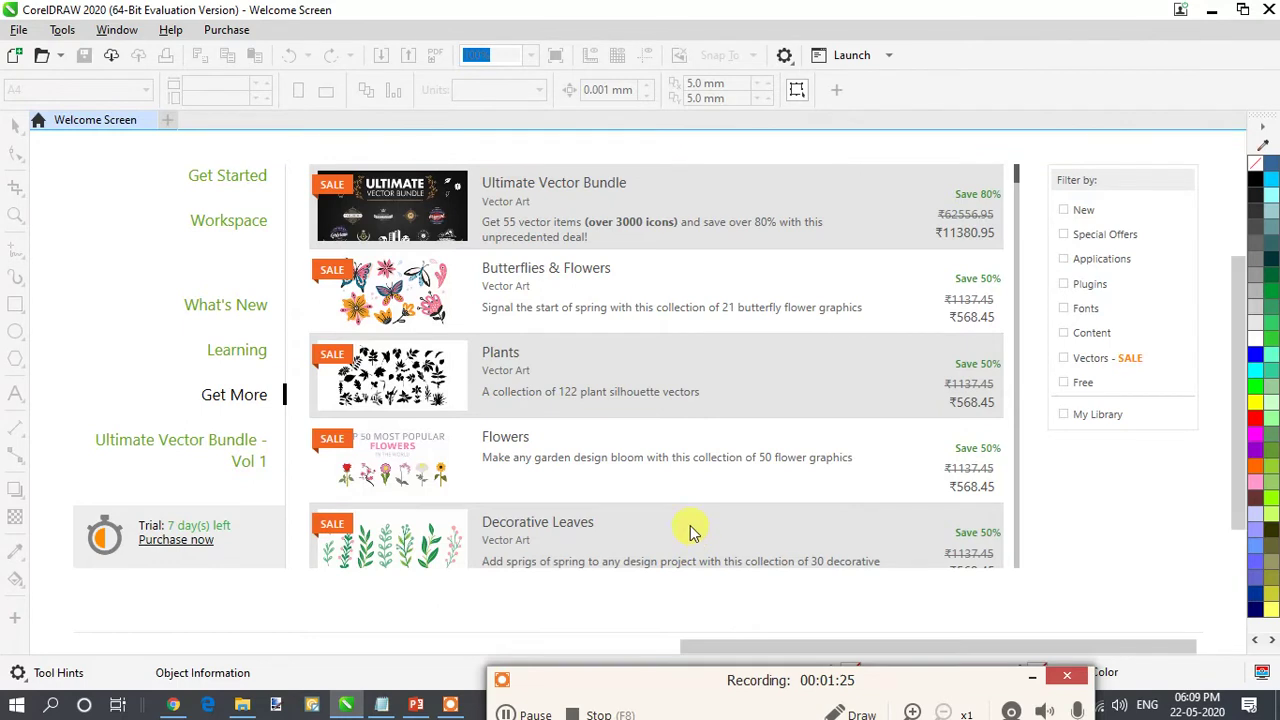
click(505, 714)
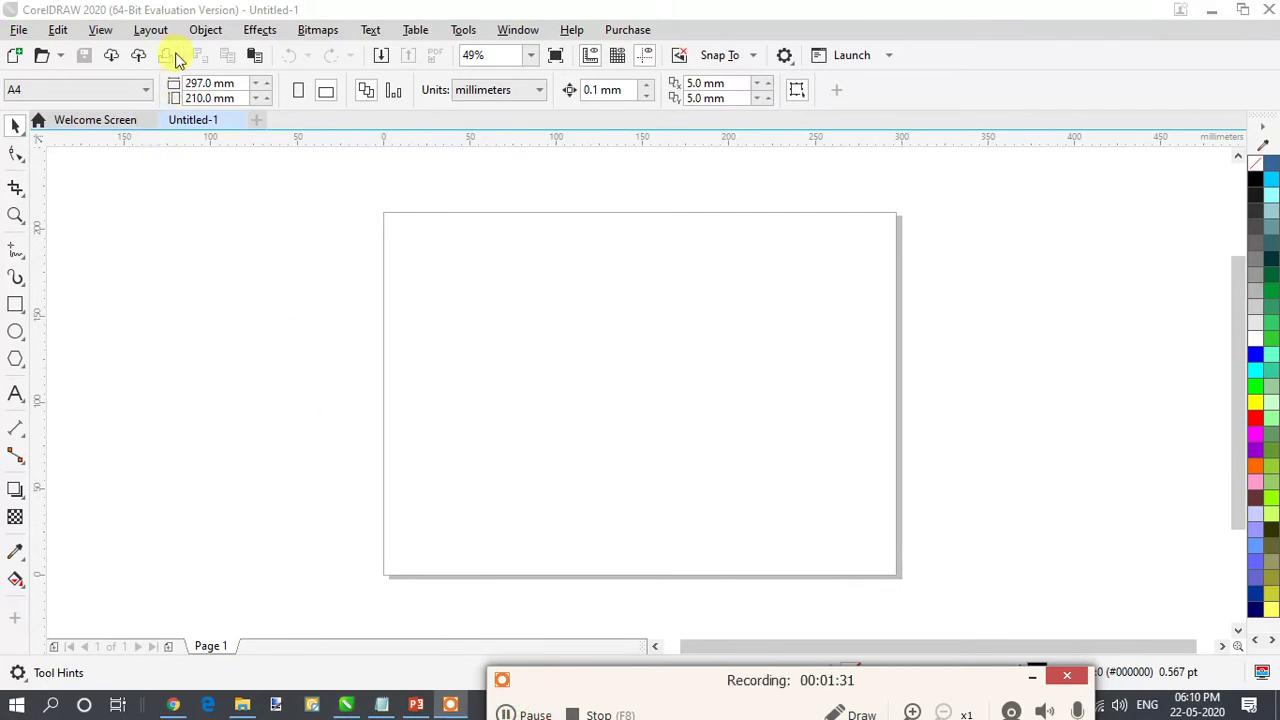
- In the document's page size options, enable the bleed area display and set the bleed to 3.0 mm
click(160, 31)
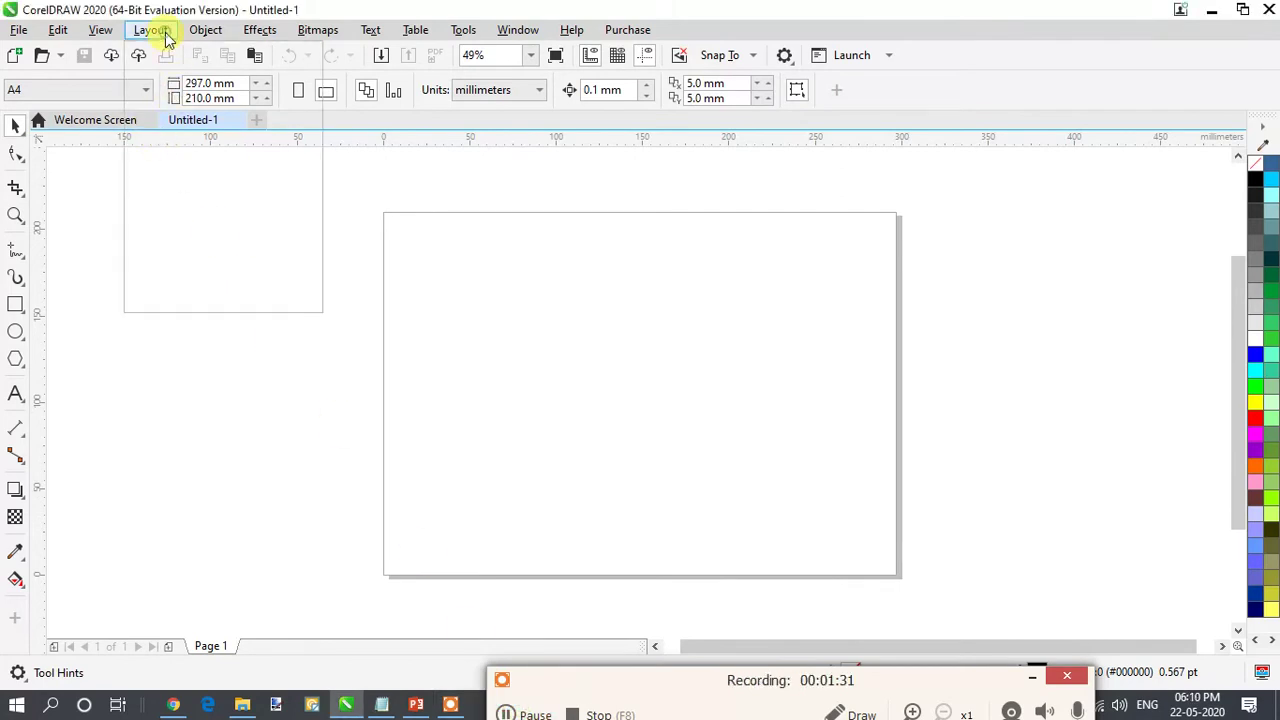
click(212, 245)
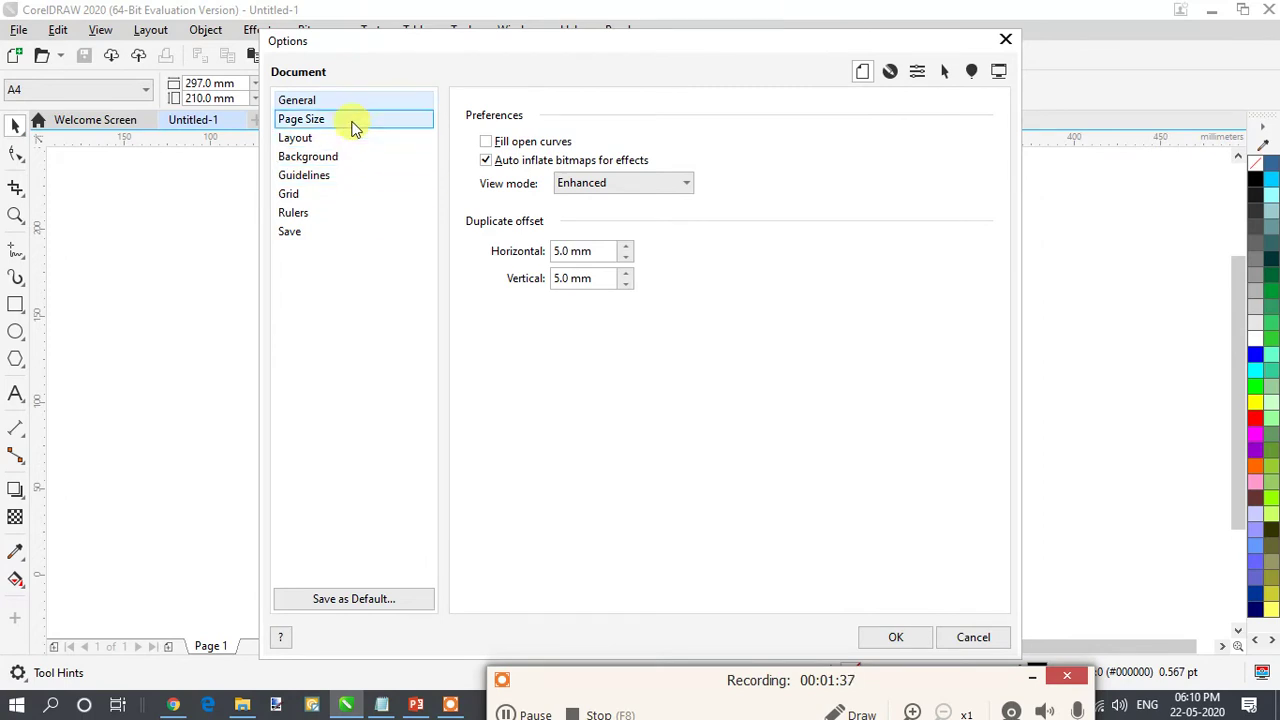
click(351, 125)
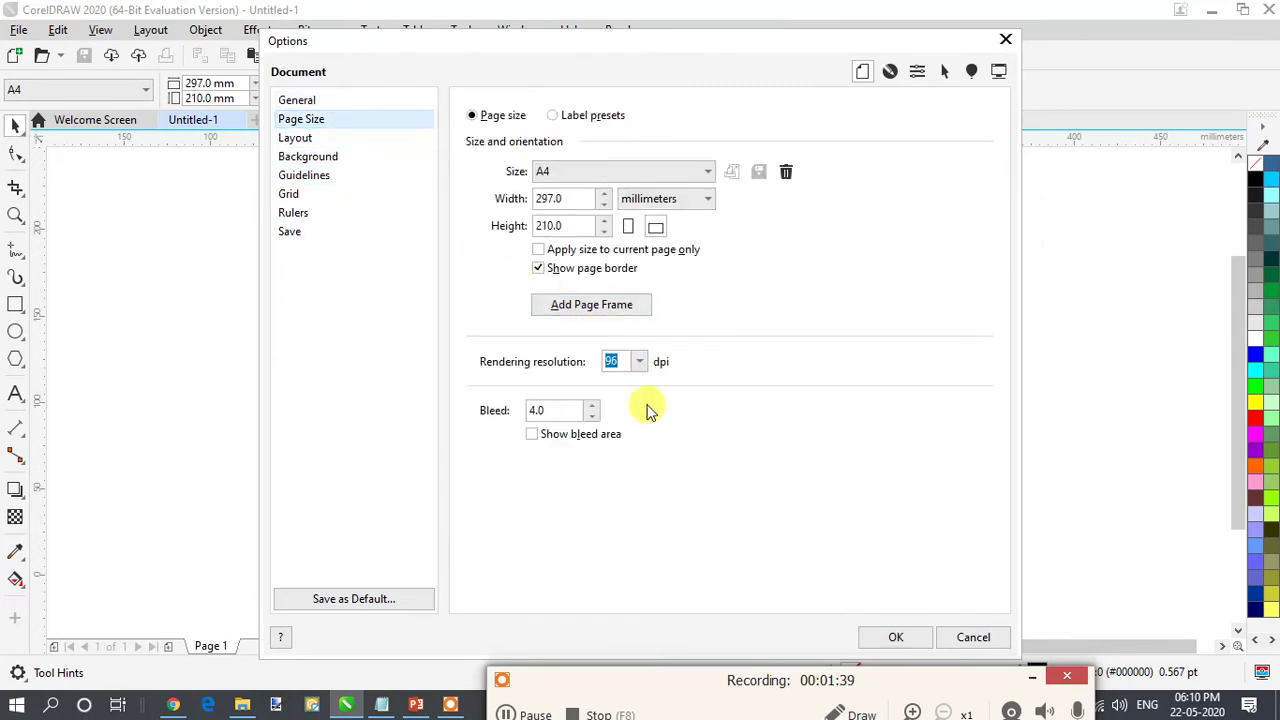
click(571, 437)
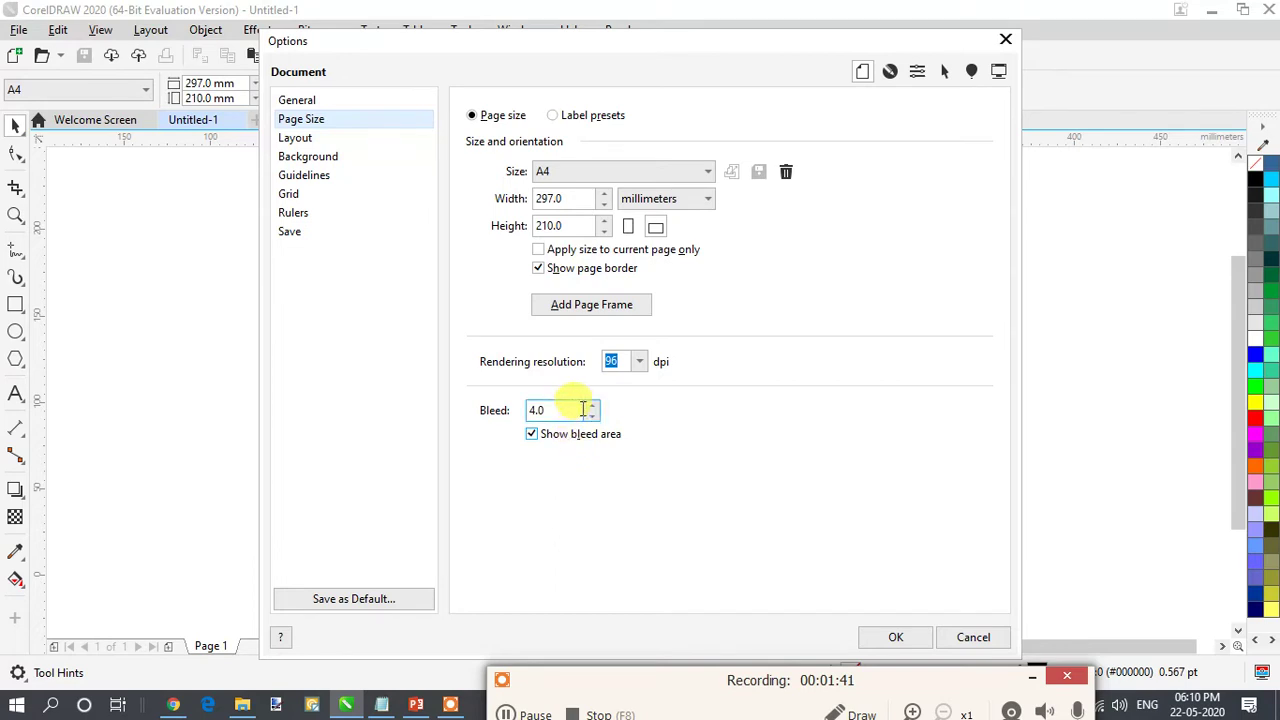
click(592, 409)
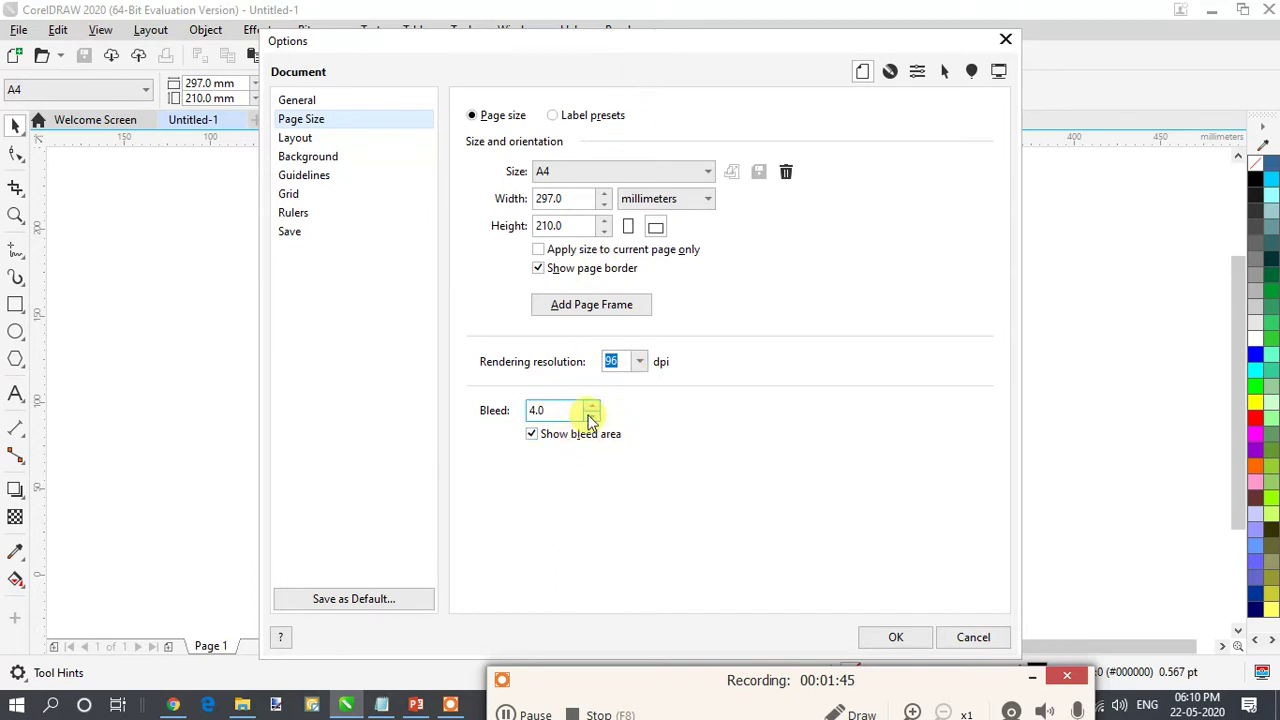
click(591, 417)
click(591, 417)
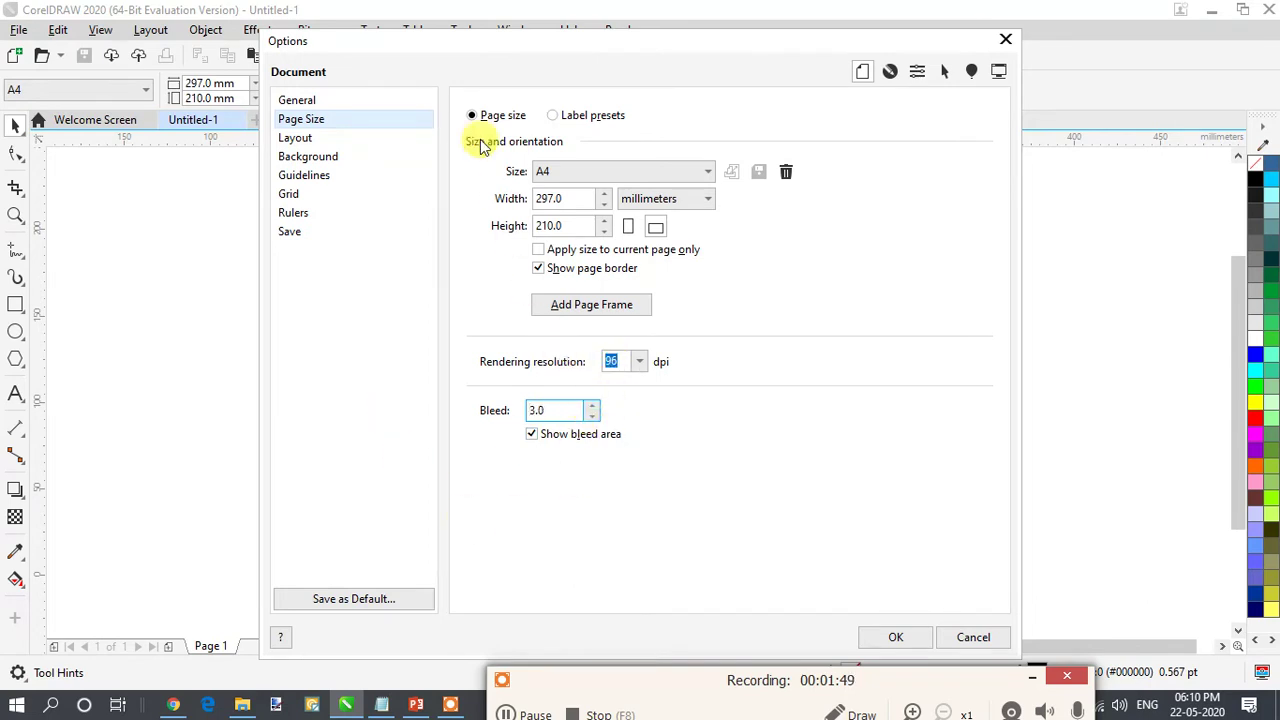
drag(651, 50, 580, 36)
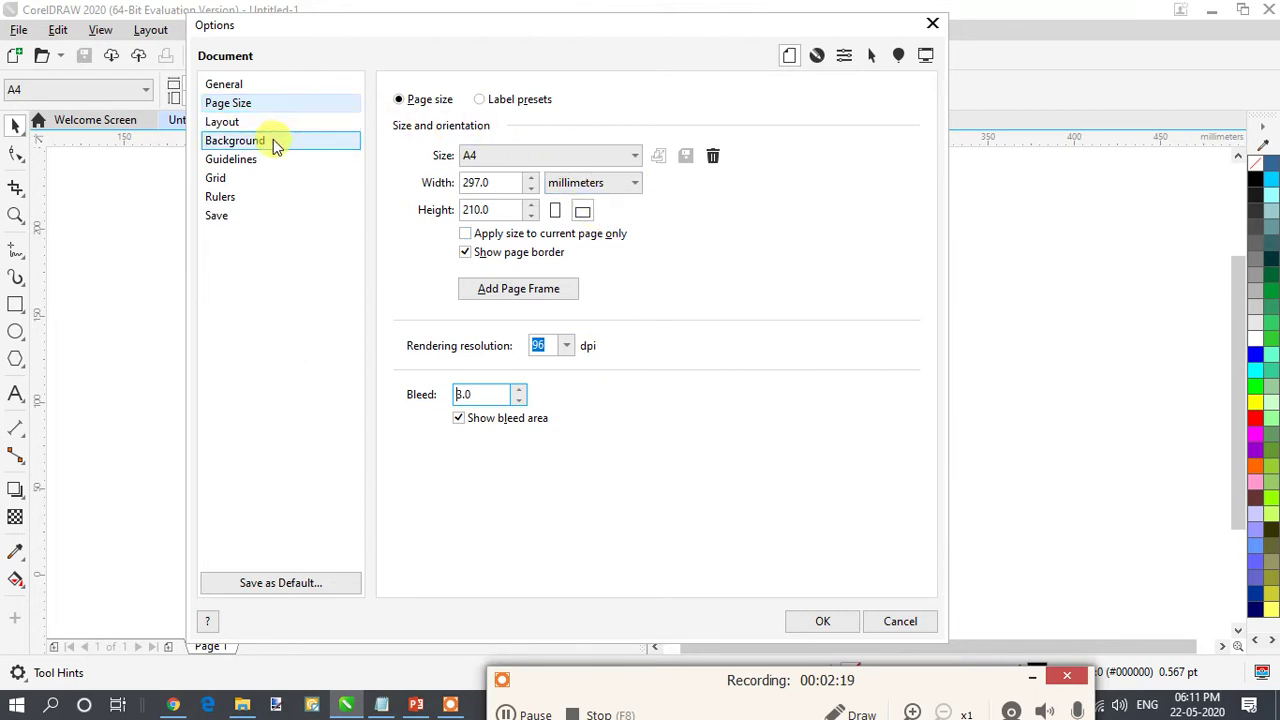
click(530, 712)
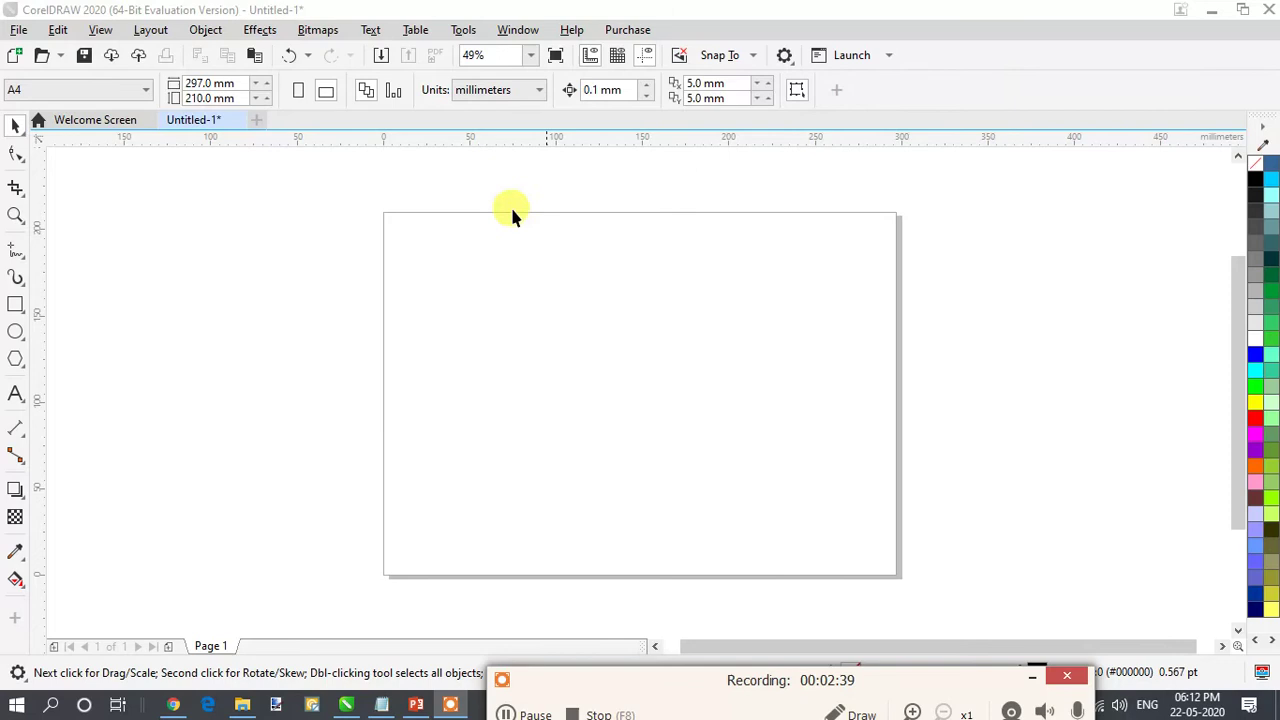
- Reopen the document's page size options and enable the bleed area display
click(197, 36)
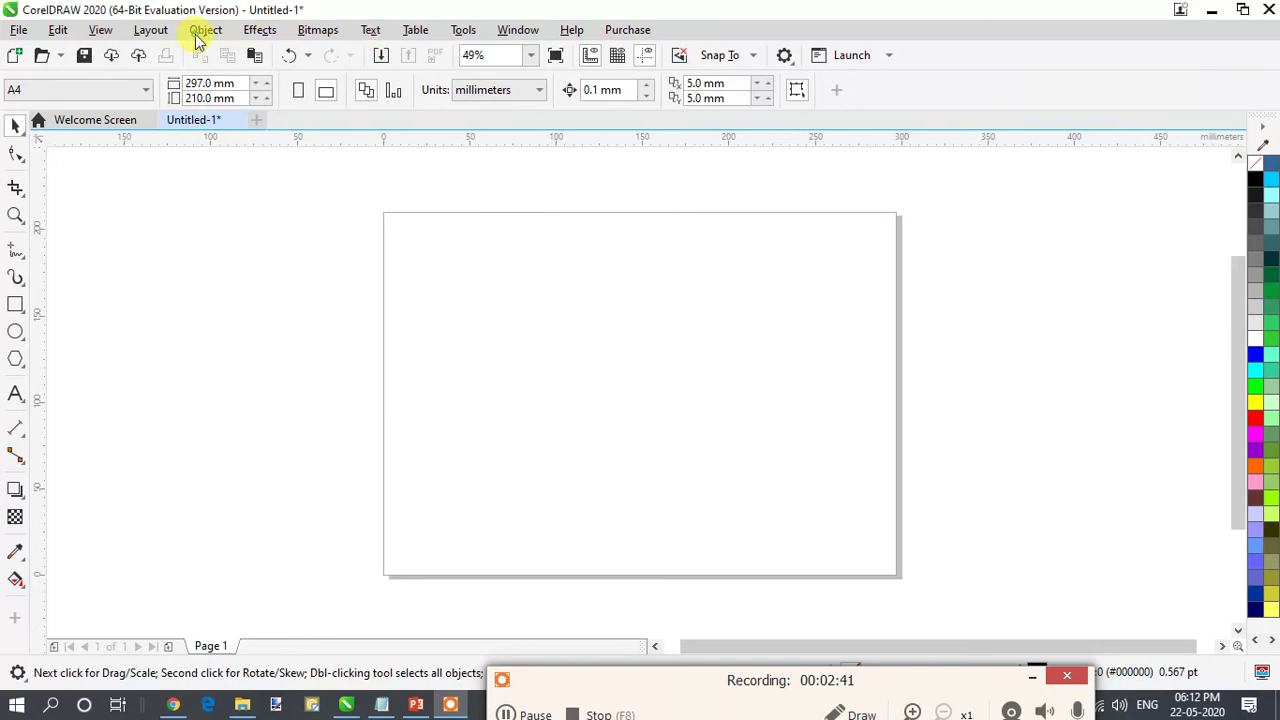
click(155, 30)
click(165, 237)
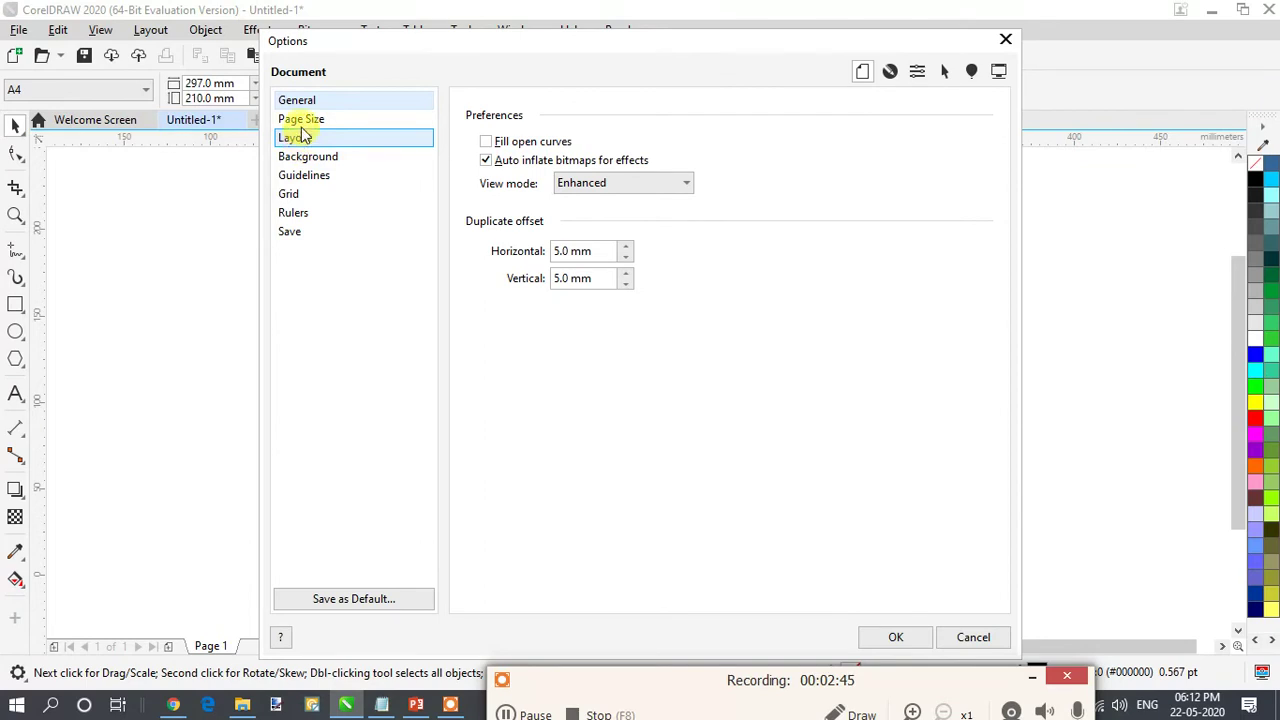
click(299, 120)
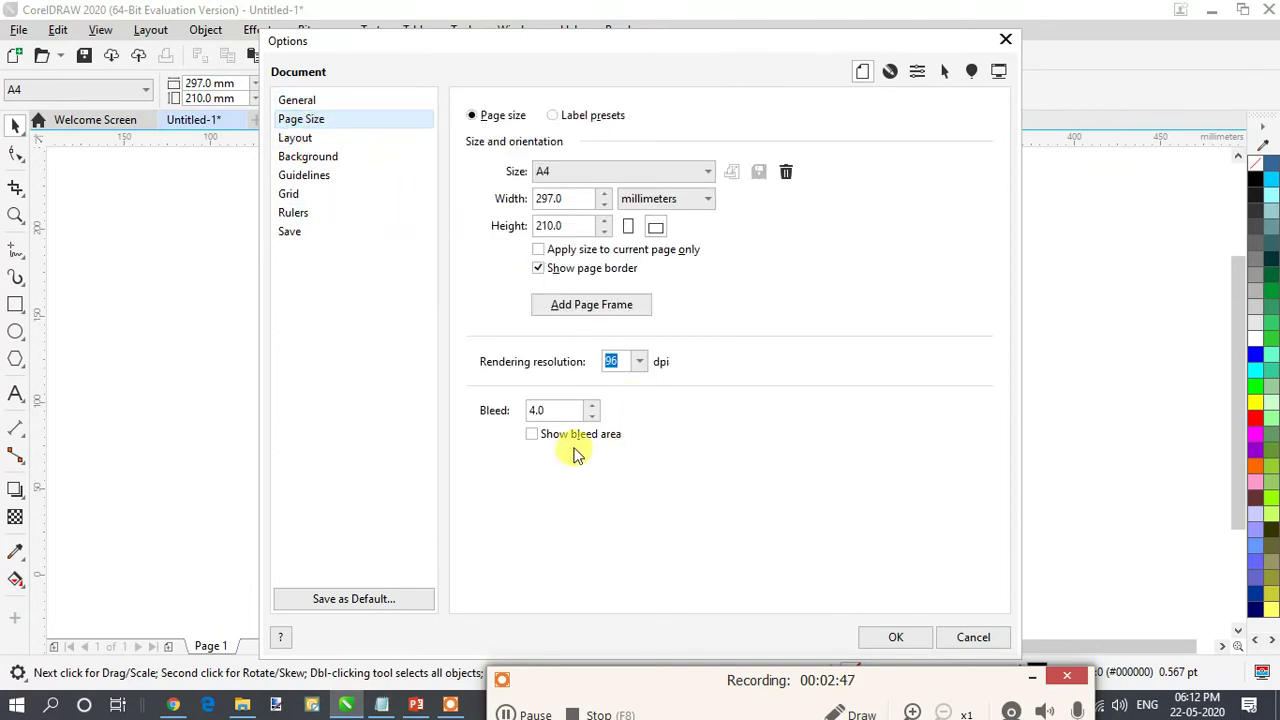
click(574, 438)
- Enable margins in the user-defined guideline presets and set the top margin to 0.25 mm
click(357, 176)
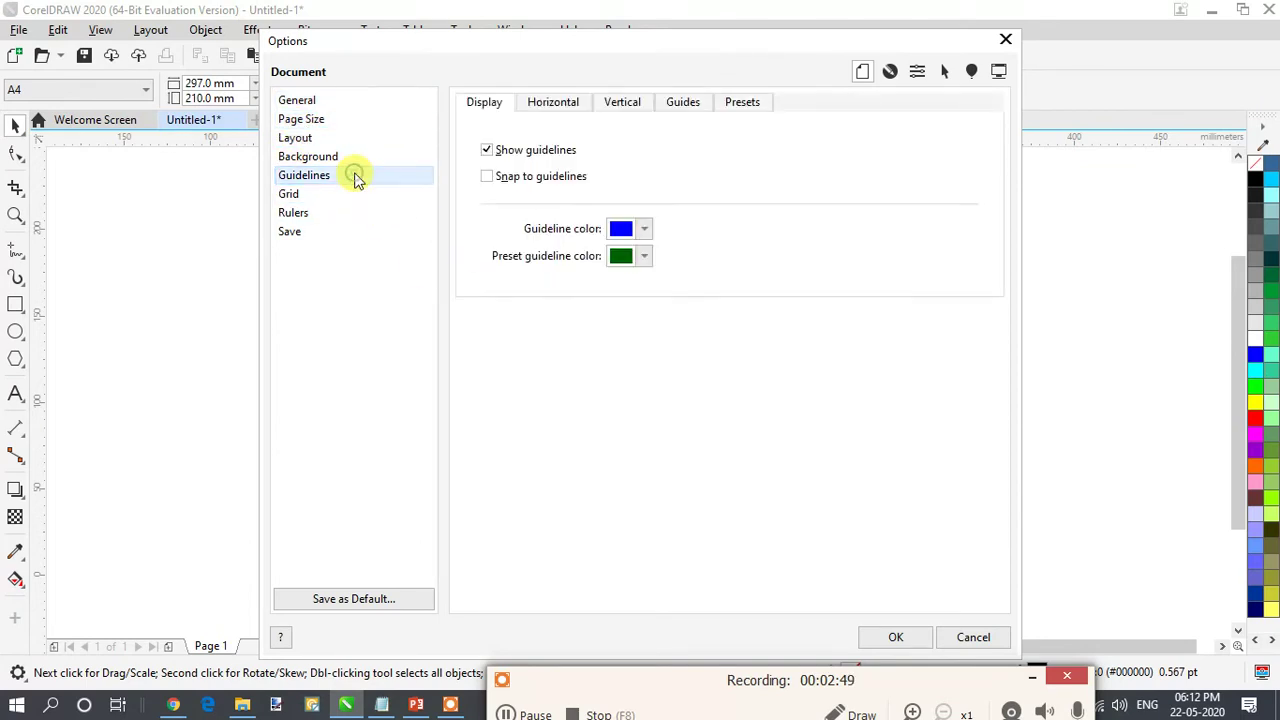
click(742, 101)
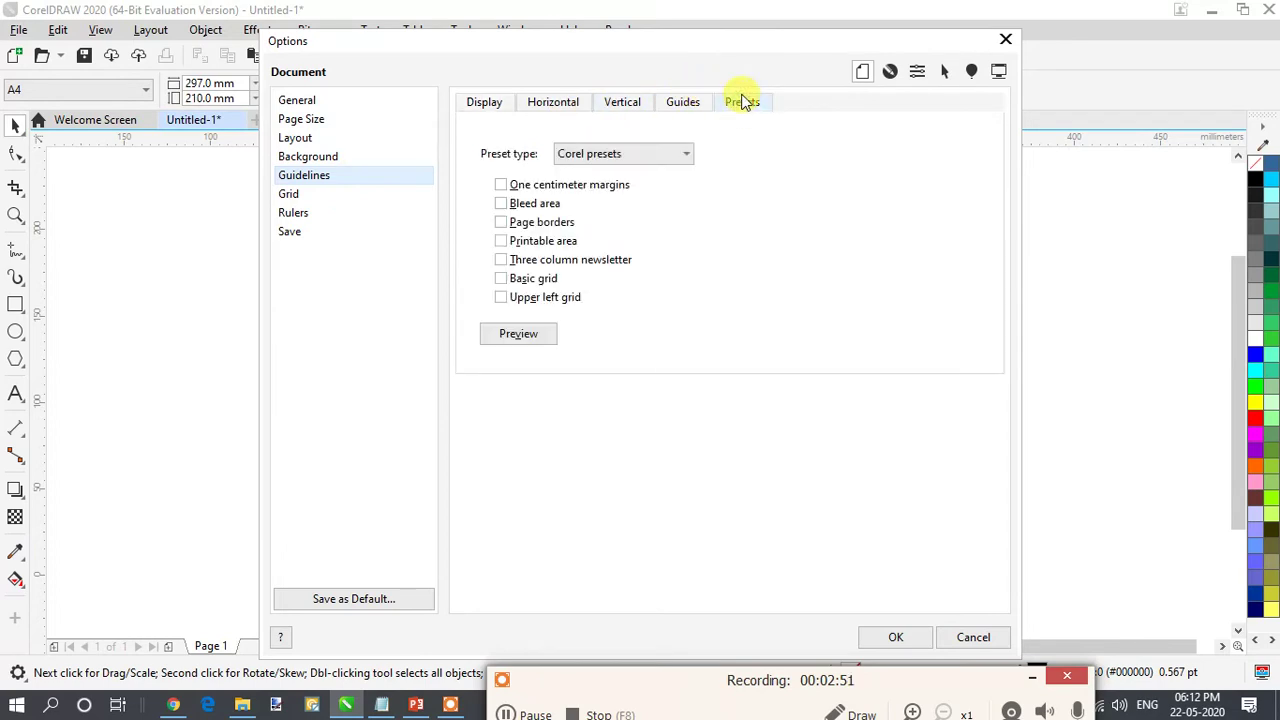
click(617, 153)
click(611, 191)
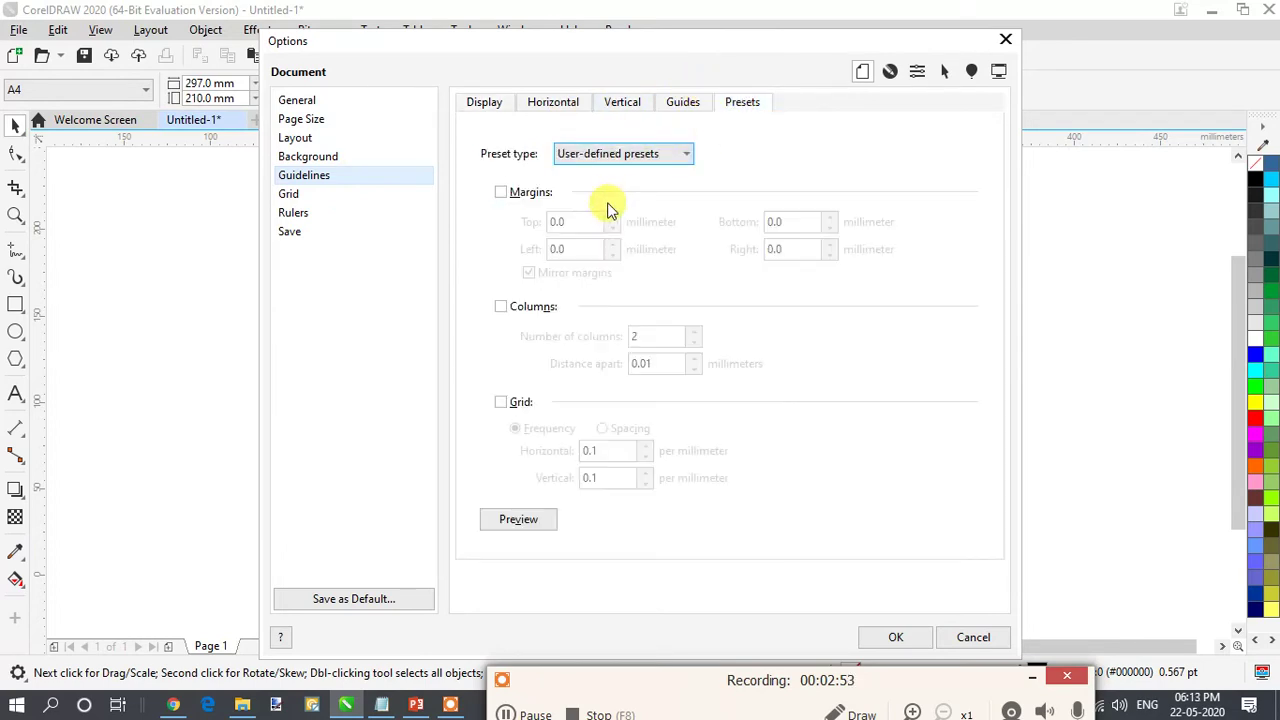
click(522, 191)
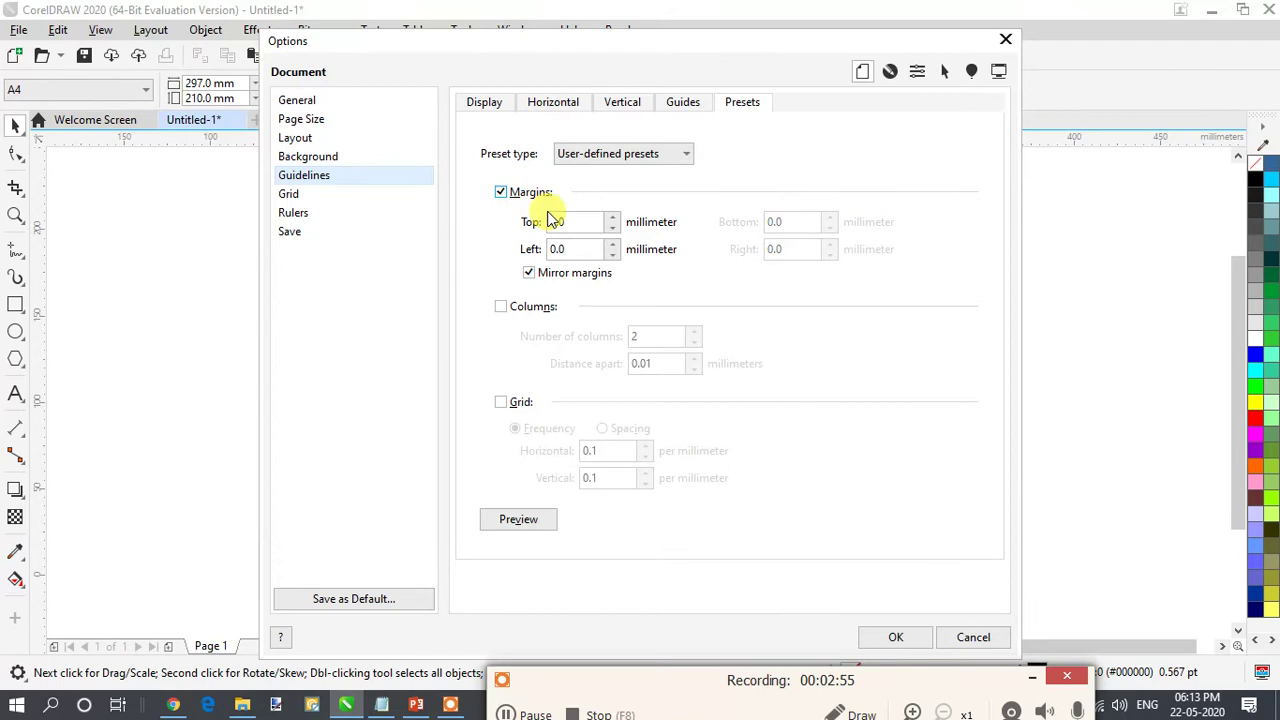
click(550, 221)
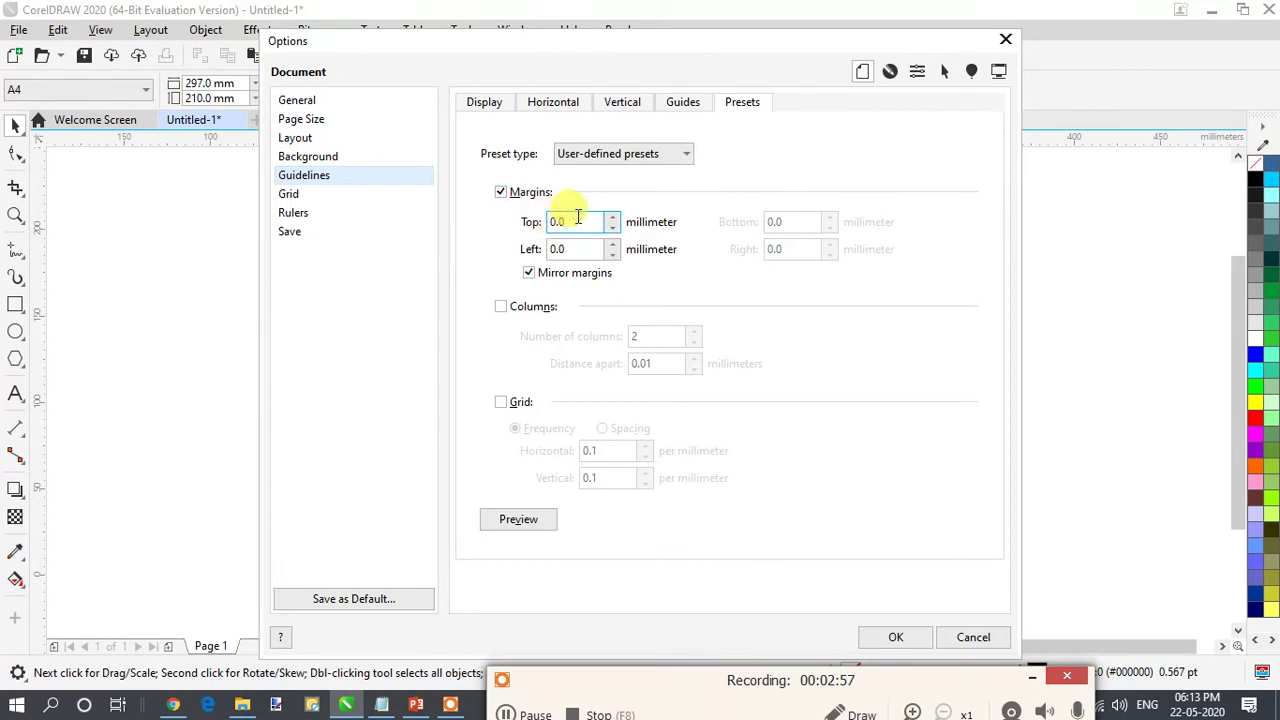
key(BackSpace)
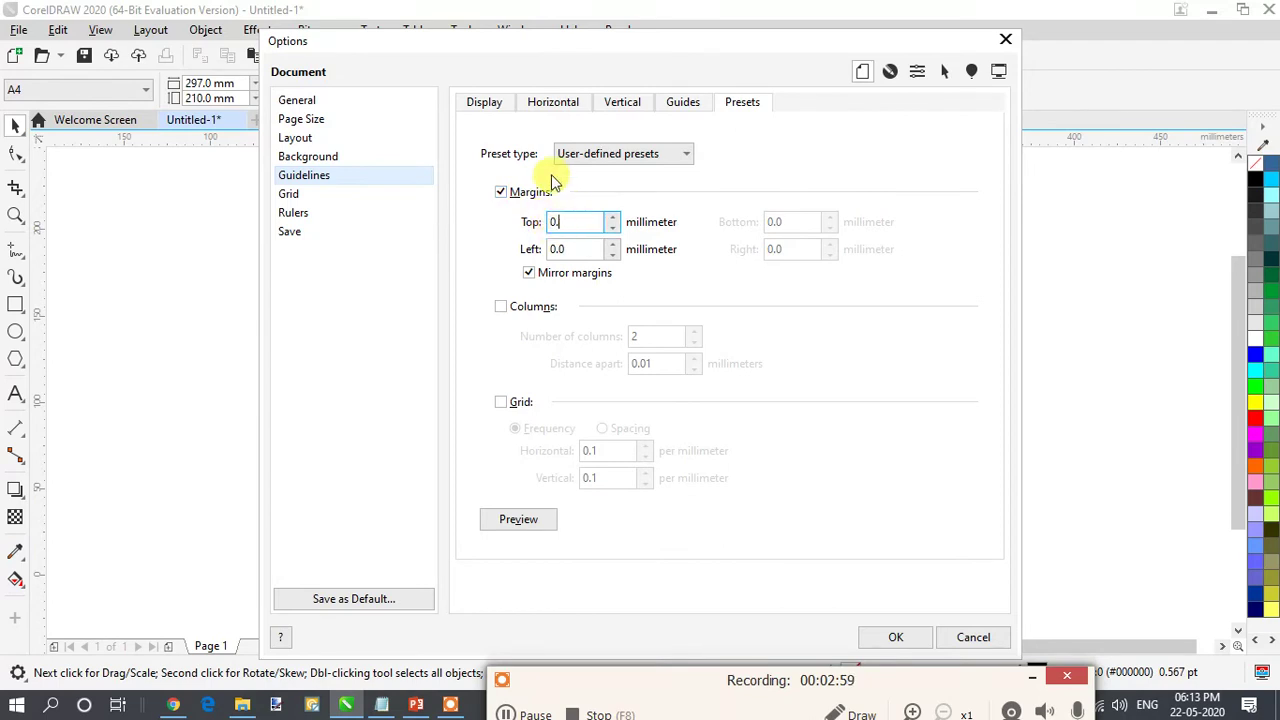
text(25)
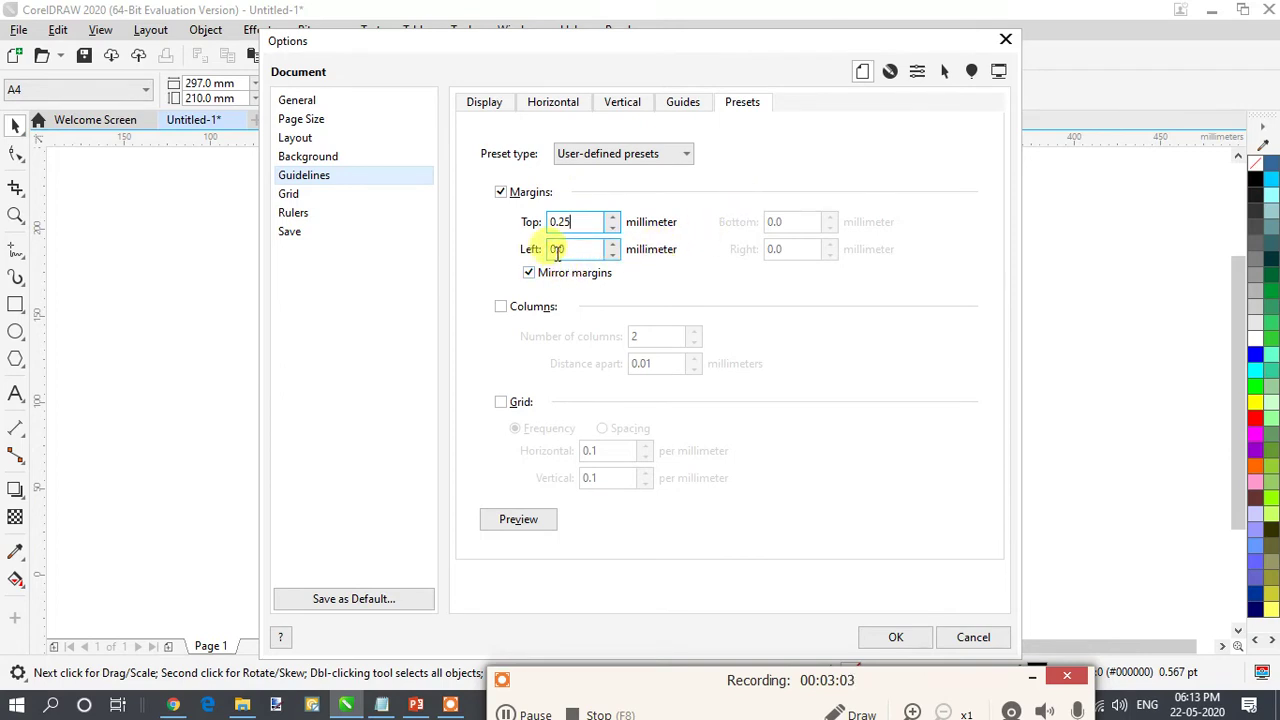
- Turn off mirrored margins, keep the column guides disabled, and apply the document options
click(519, 313)
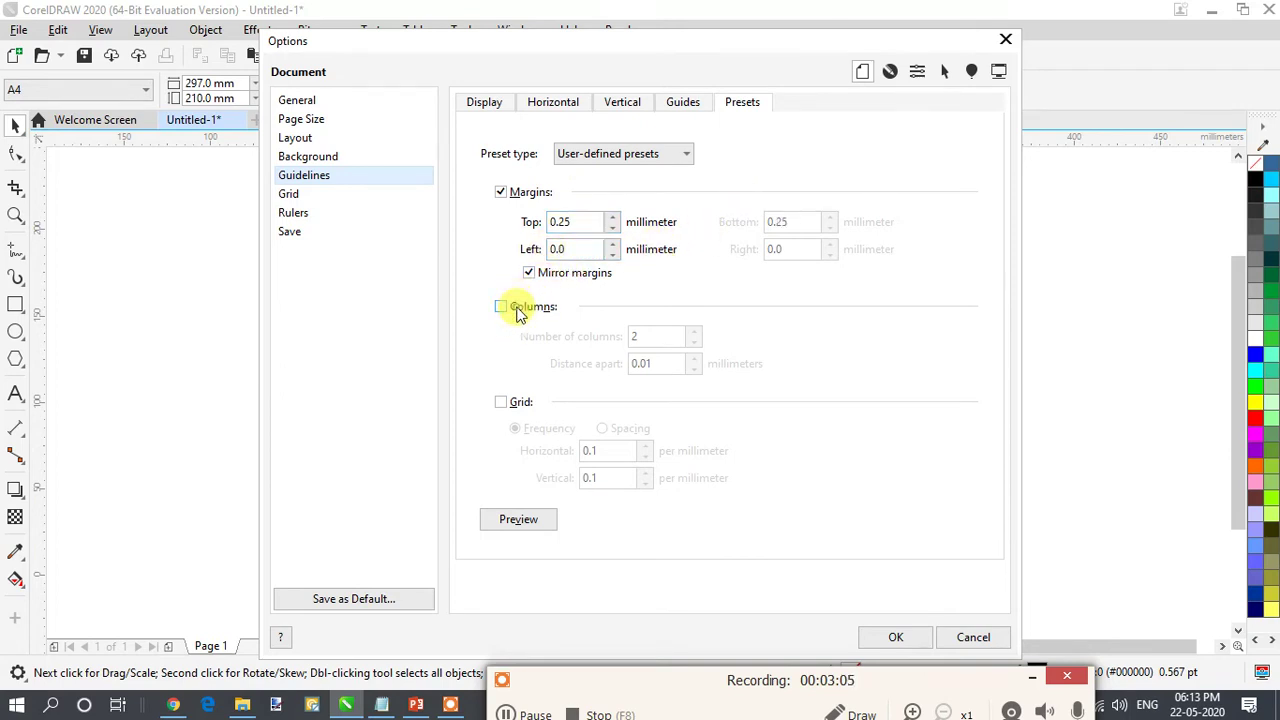
click(519, 313)
double_click(552, 250)
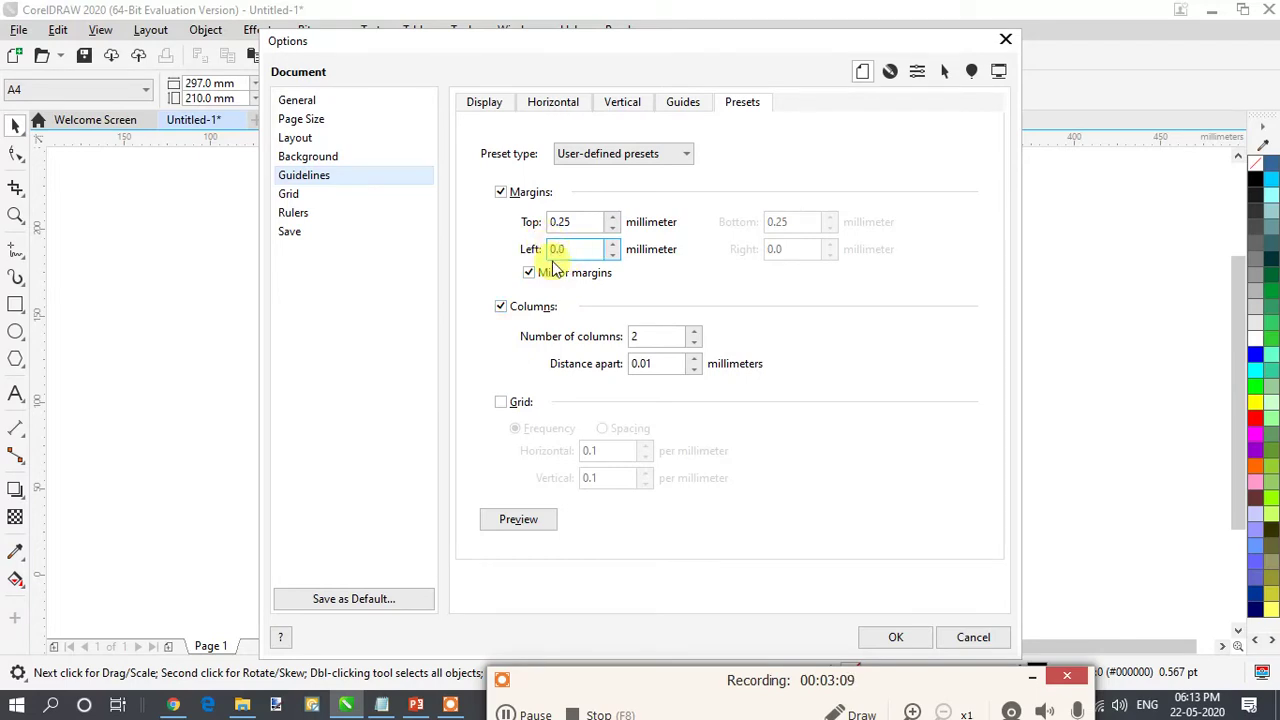
click(528, 273)
click(505, 309)
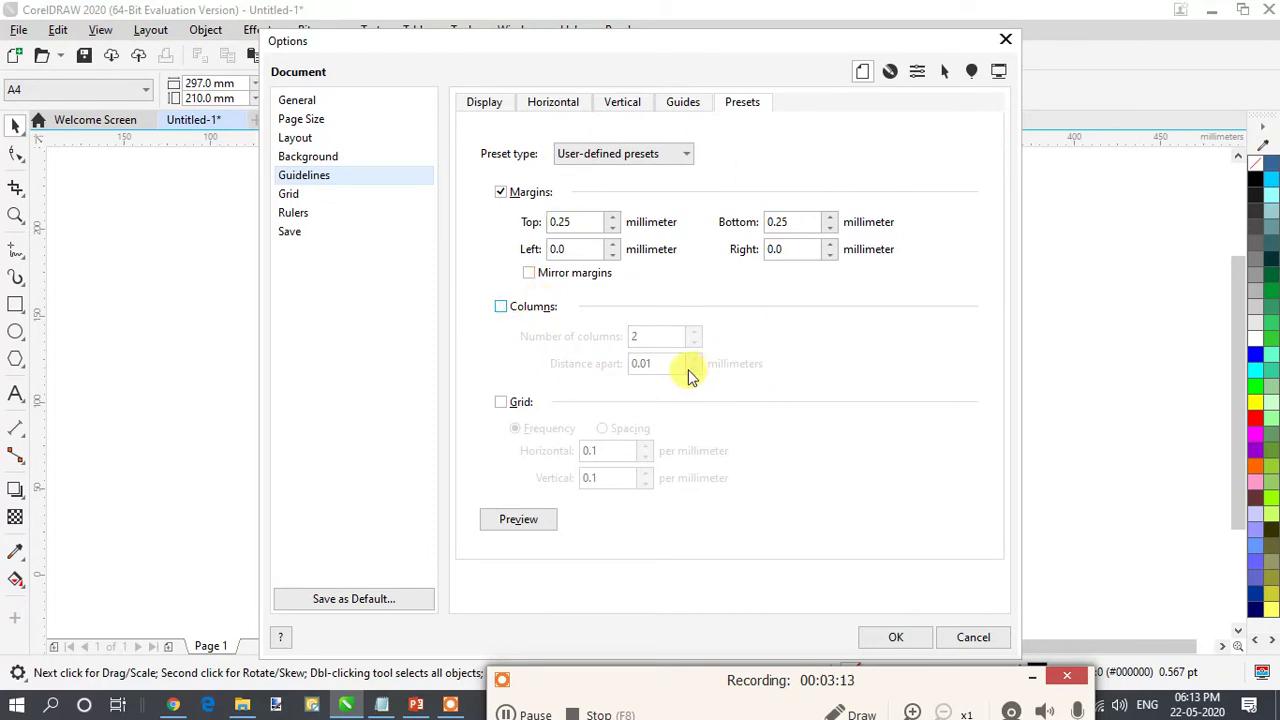
click(896, 641)
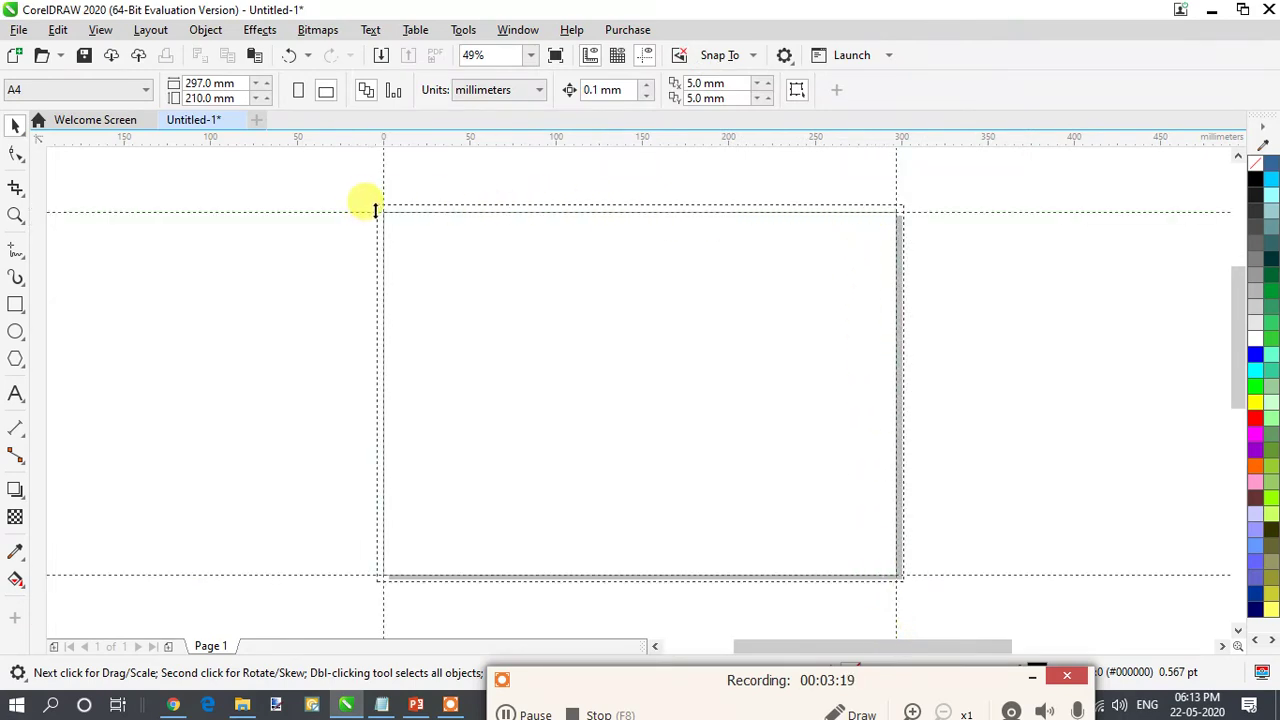
- Try to move the vertical preset guideline at the page's left edge slightly inward
scroll(365, 203, up, 5)
scroll(389, 194, up, 3)
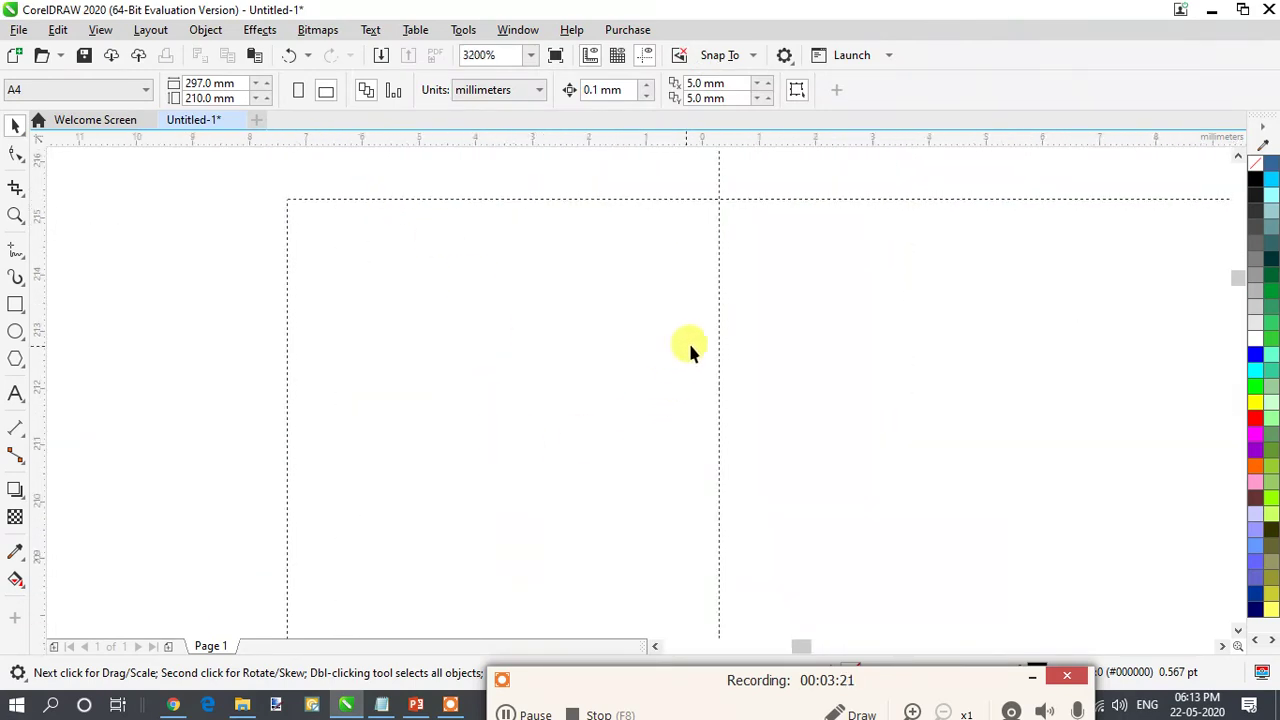
scroll(688, 343, down, 3)
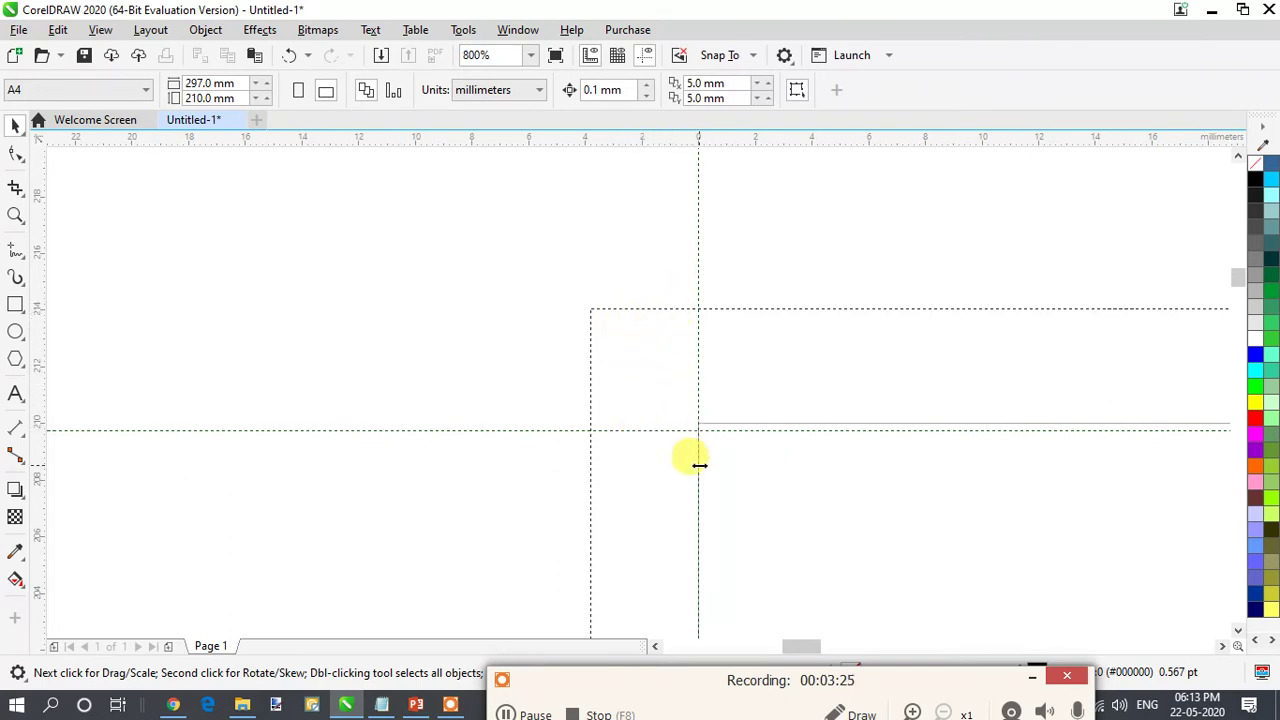
drag(699, 462, 711, 469)
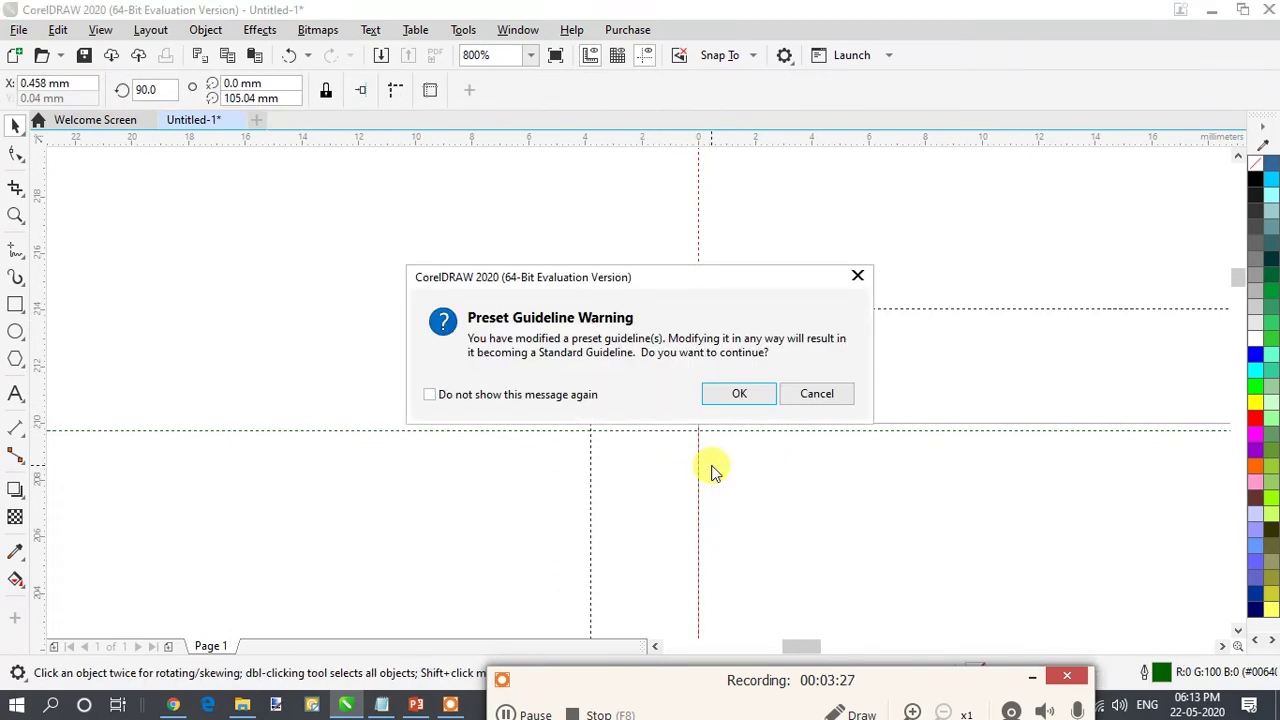
click(740, 395)
- Examine the margin guideline and the bleed boundary along the page's right edge
scroll(997, 374, down, 8)
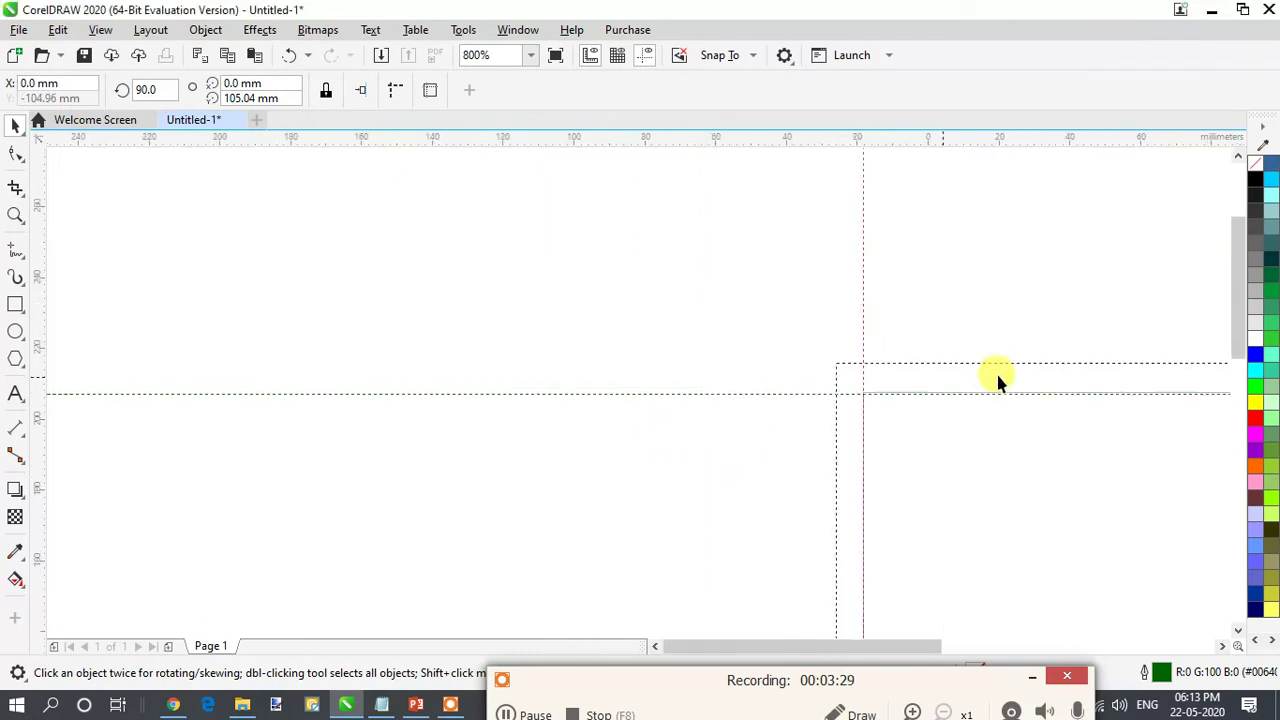
drag(920, 645, 991, 634)
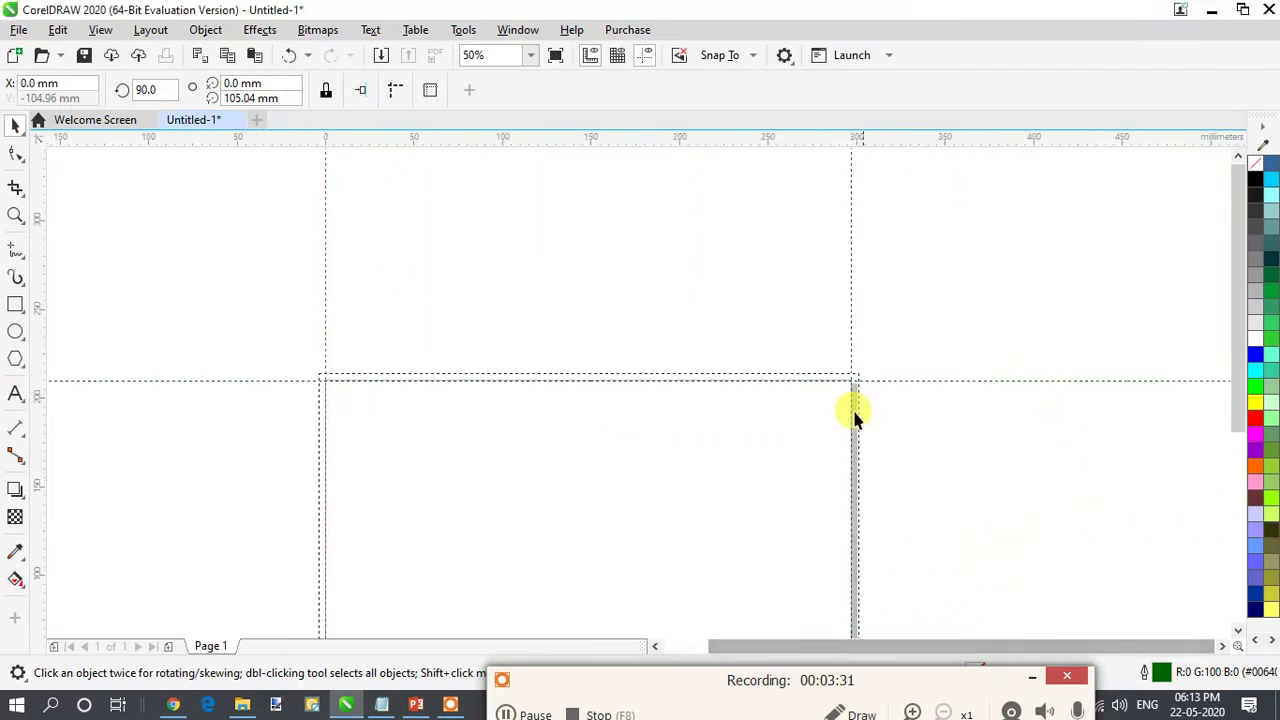
scroll(847, 388, down, 1)
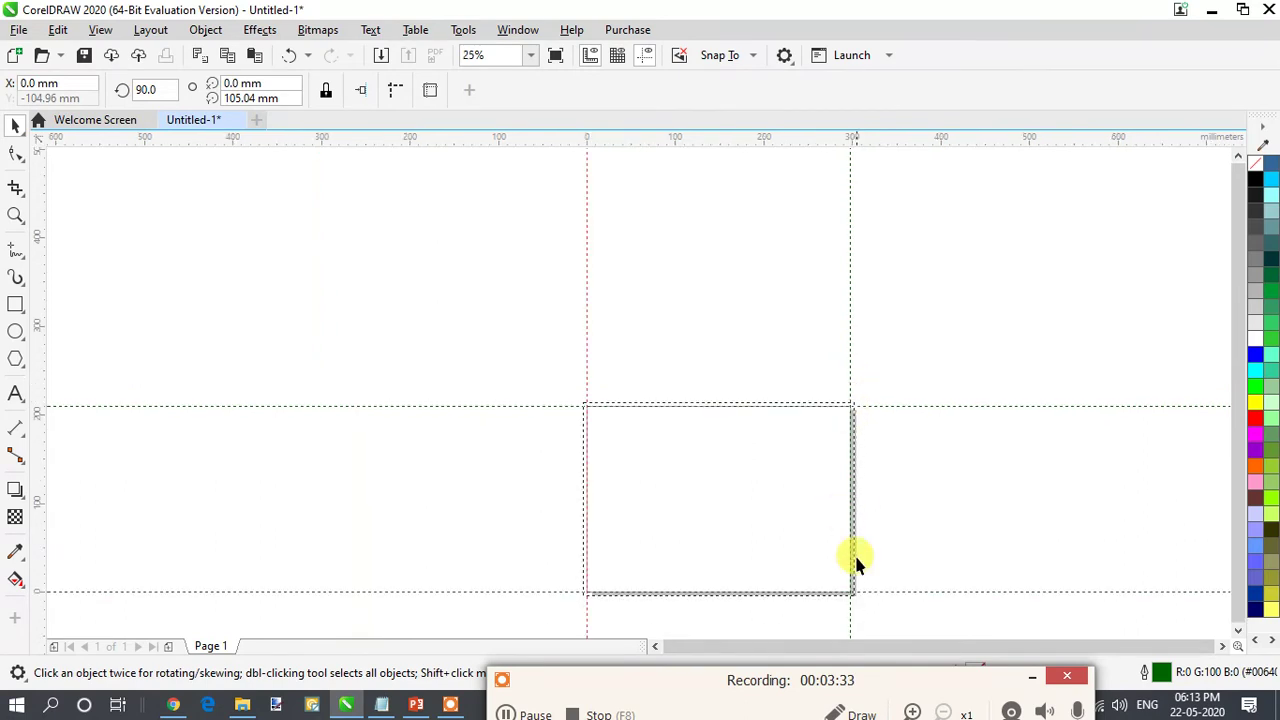
scroll(829, 480, up, 5)
scroll(766, 466, down, 1)
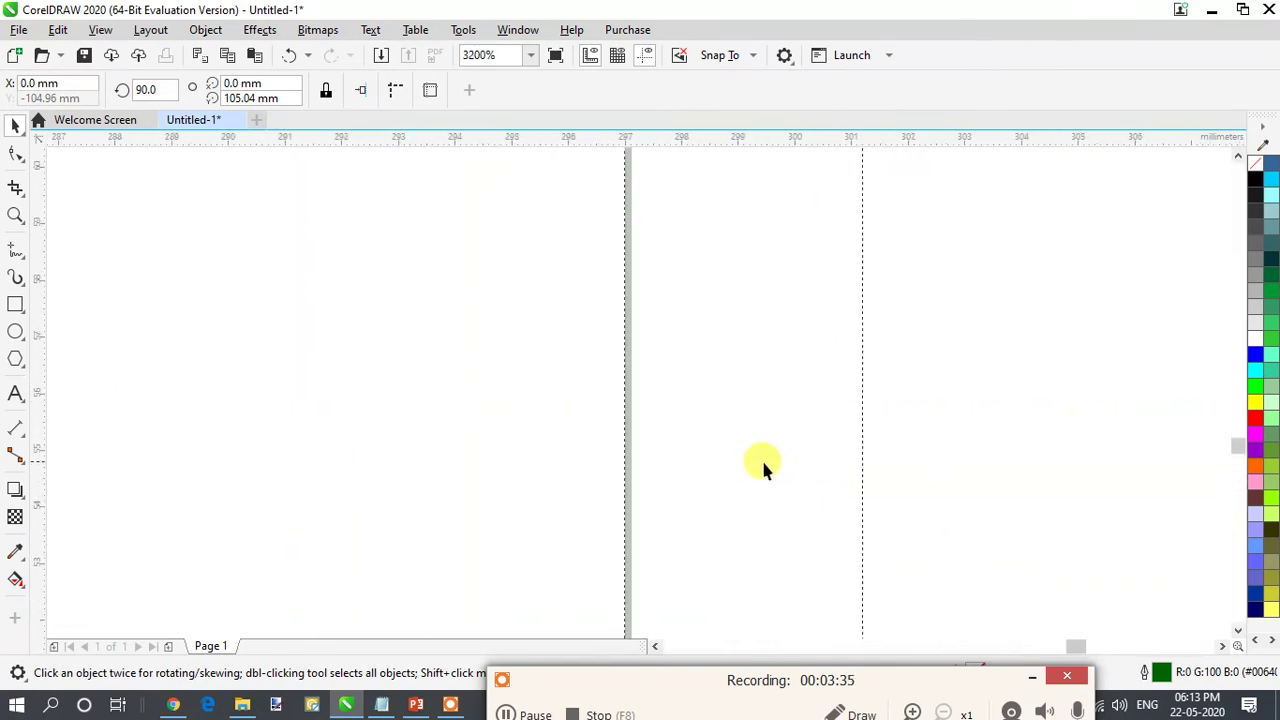
scroll(750, 596, down, 1)
scroll(621, 400, down, 1)
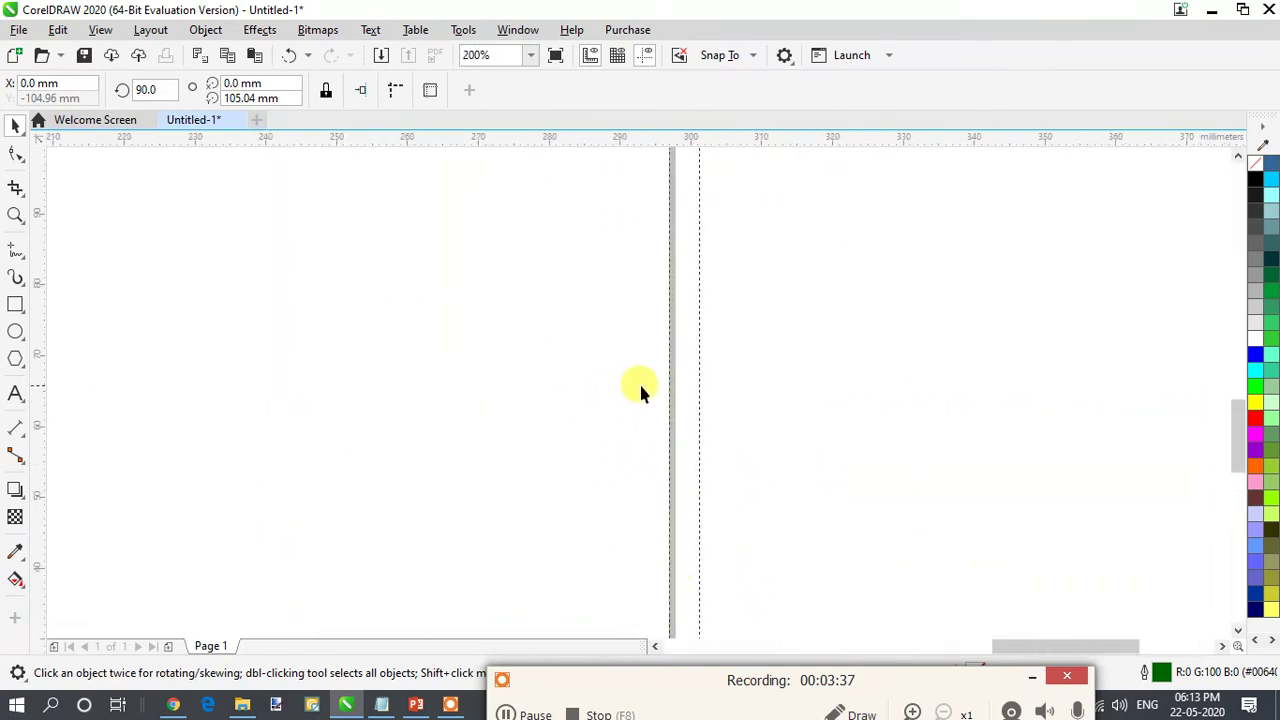
scroll(427, 434, down, 3)
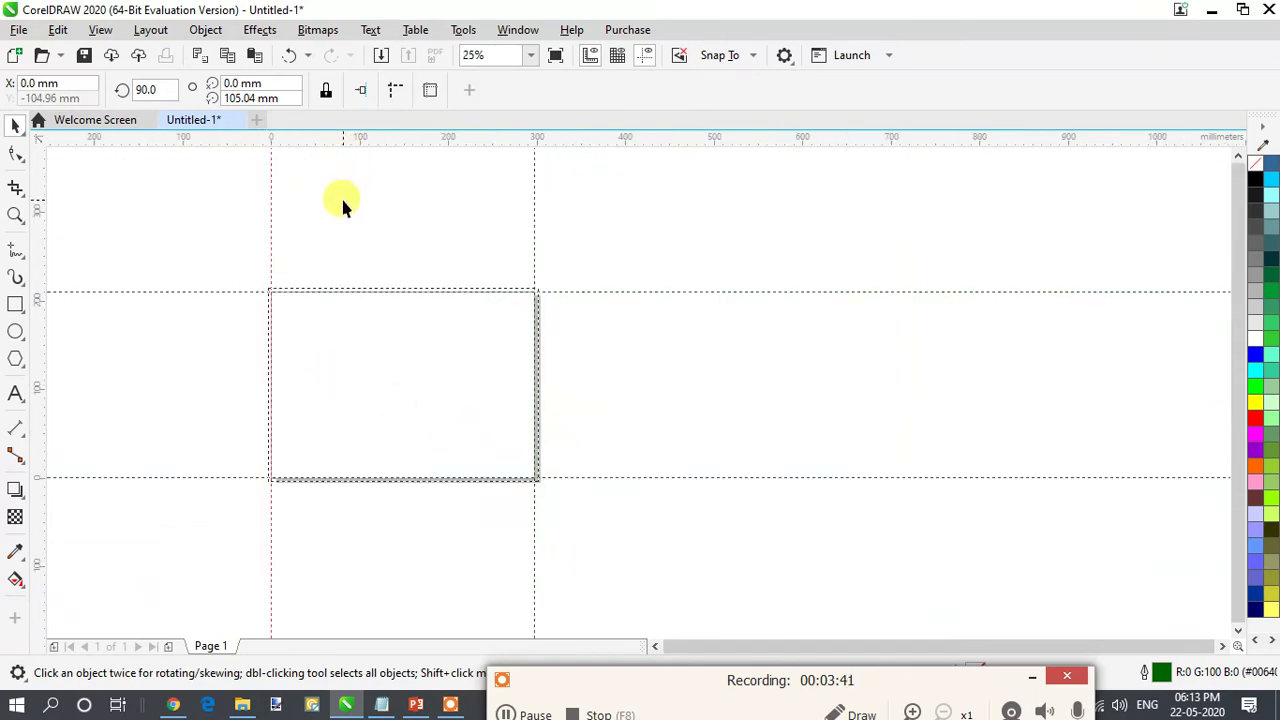
scroll(322, 318, up, 2)
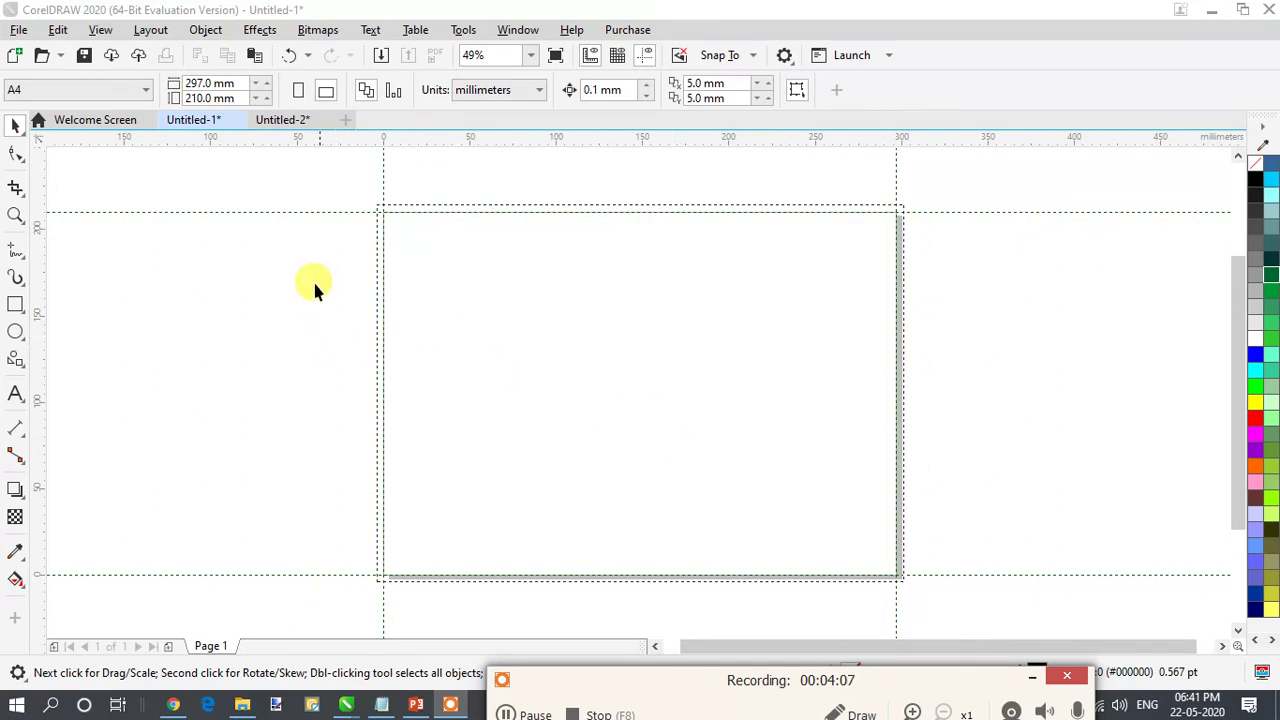
- In the Untitled-2 document, enlarge the triangle group to about 141.8% and shift it so it overhangs both sides of the page
click(278, 120)
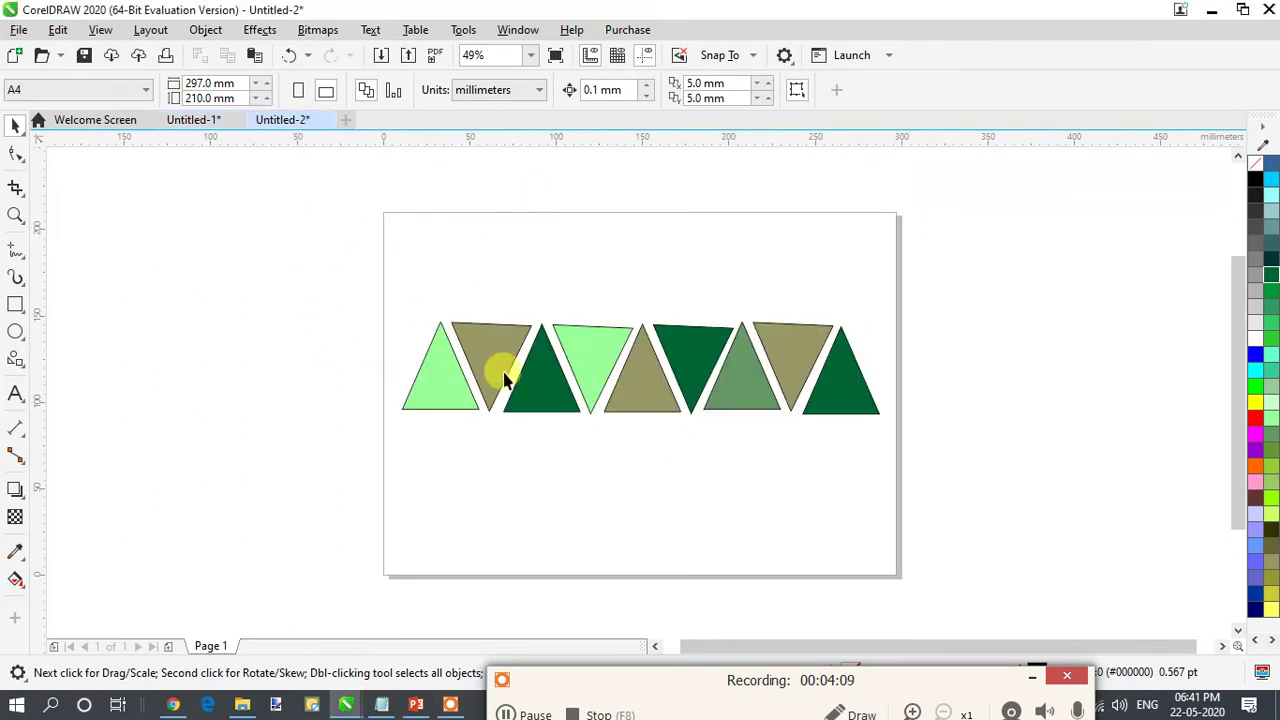
drag(318, 237, 1037, 458)
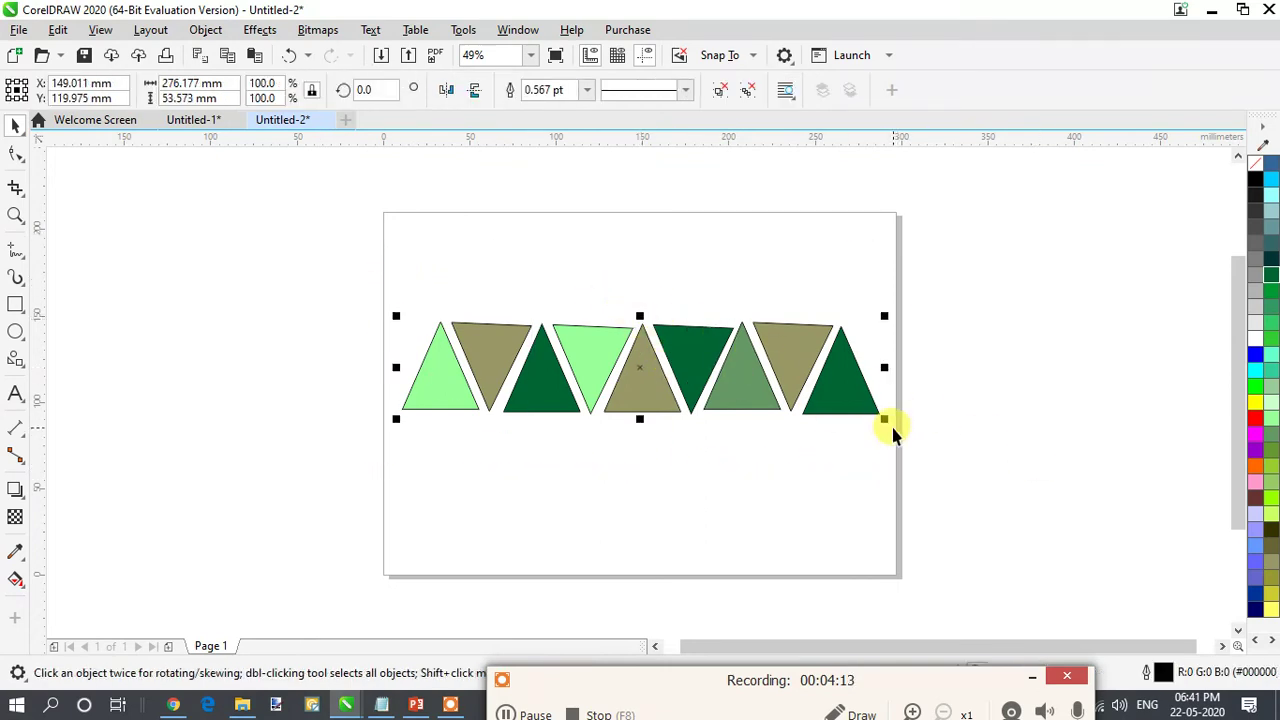
drag(880, 414, 1040, 566)
drag(857, 366, 806, 400)
drag(960, 471, 1012, 545)
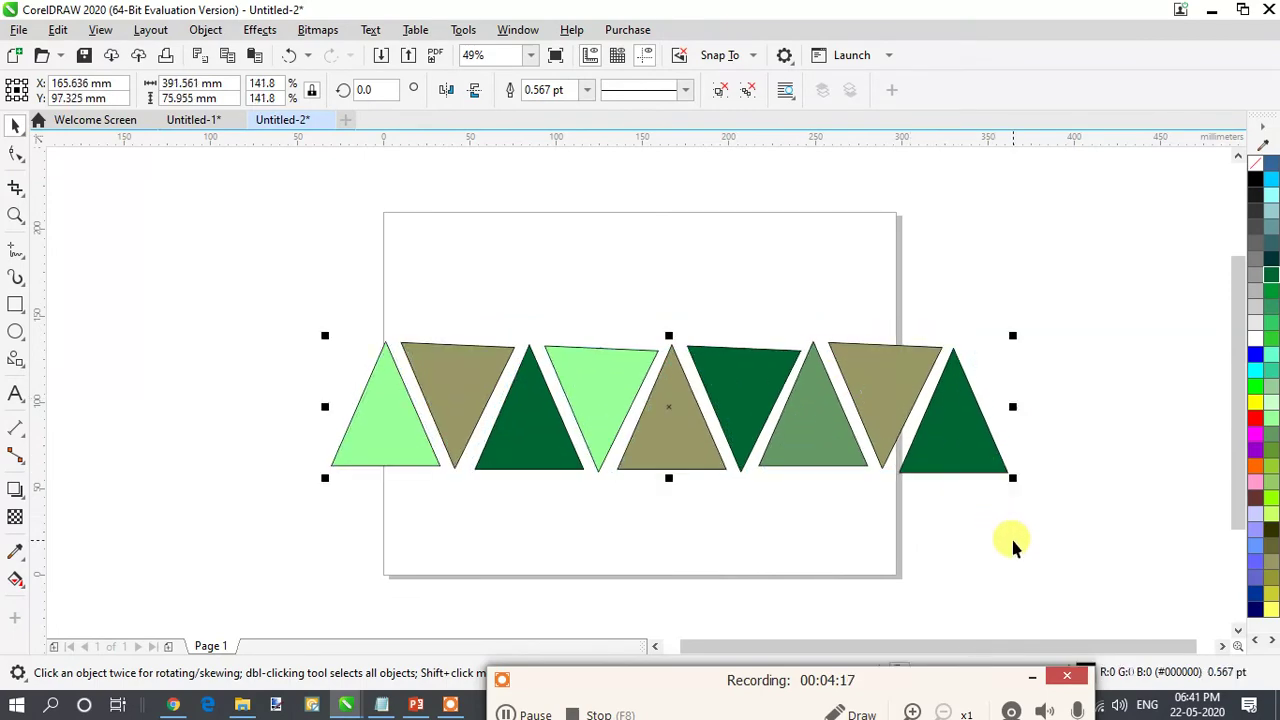
drag(920, 428, 880, 414)
click(860, 286)
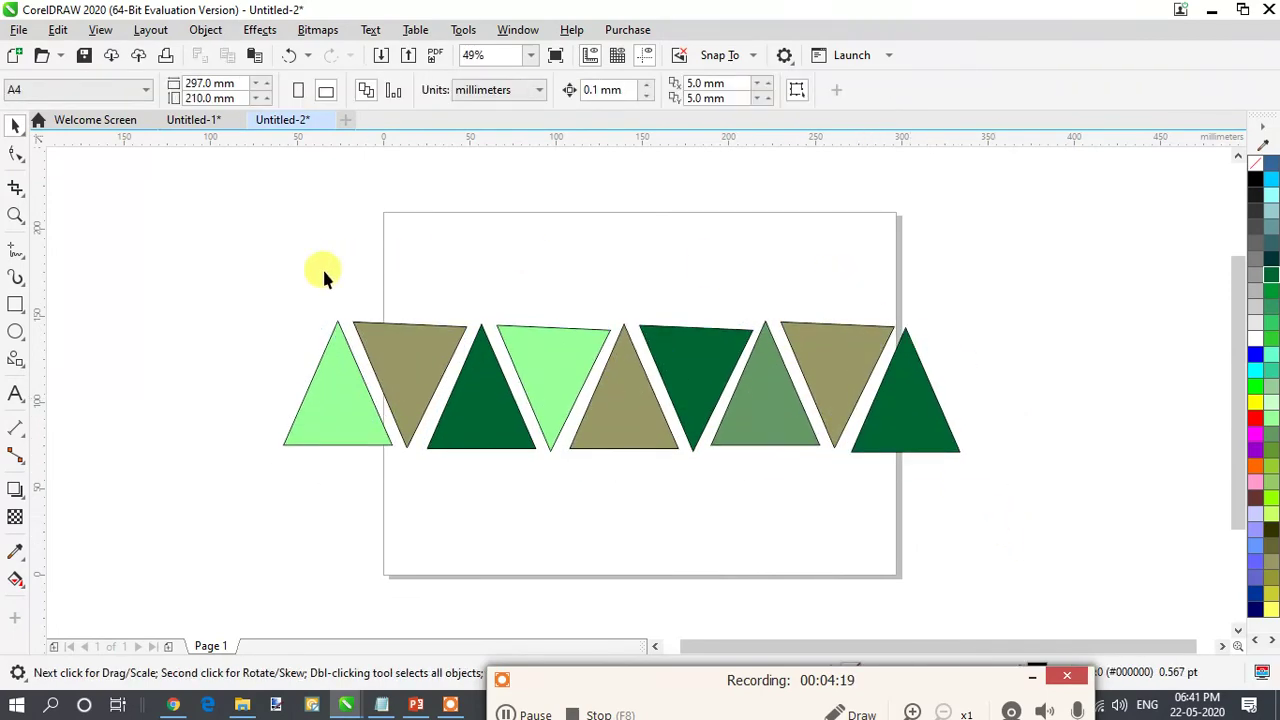
- Ungroup all the triangles in the row and move them up together by about 30 mm
drag(176, 284, 1016, 508)
right_click(785, 358)
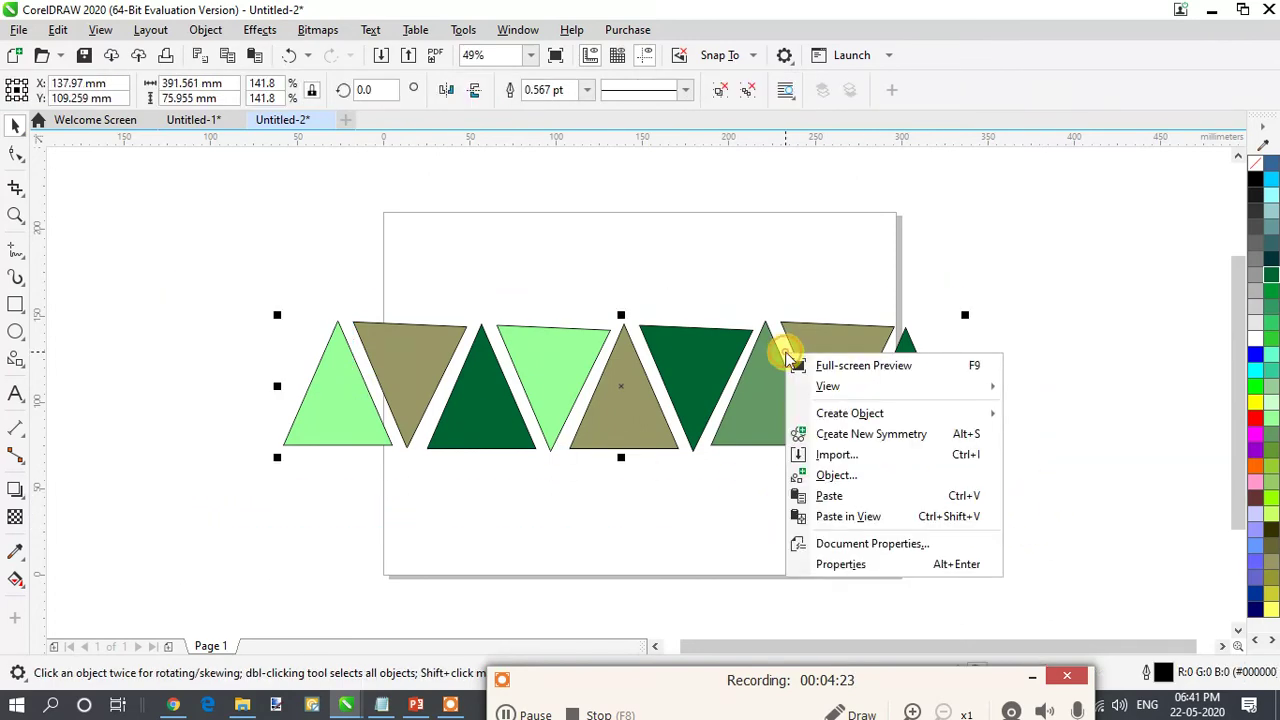
key(Escape)
right_click(760, 377)
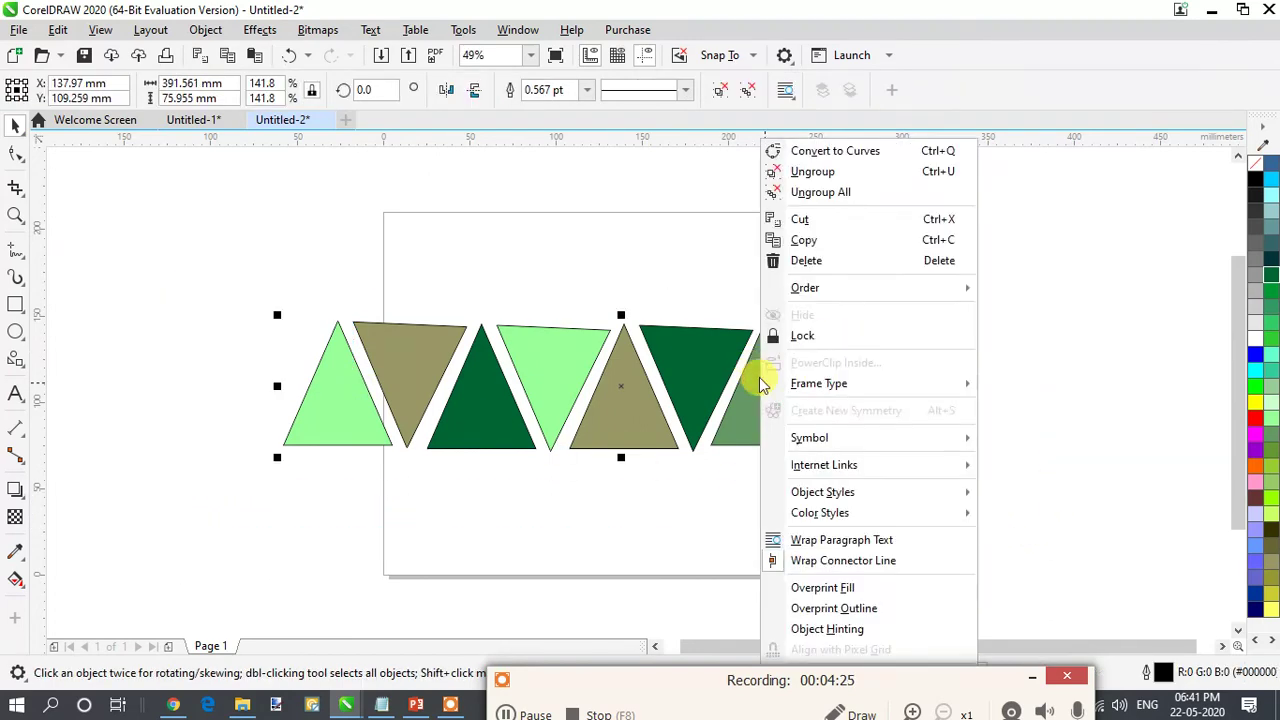
click(826, 193)
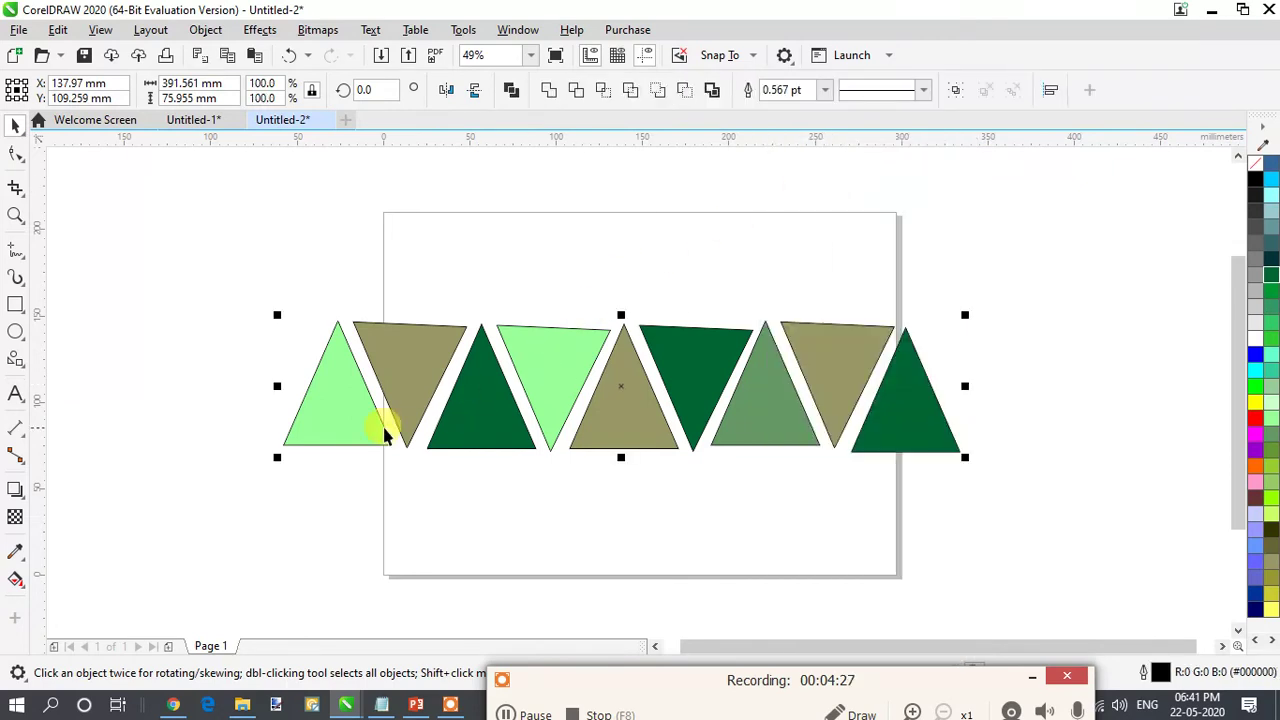
drag(400, 400, 400, 348)
click(366, 491)
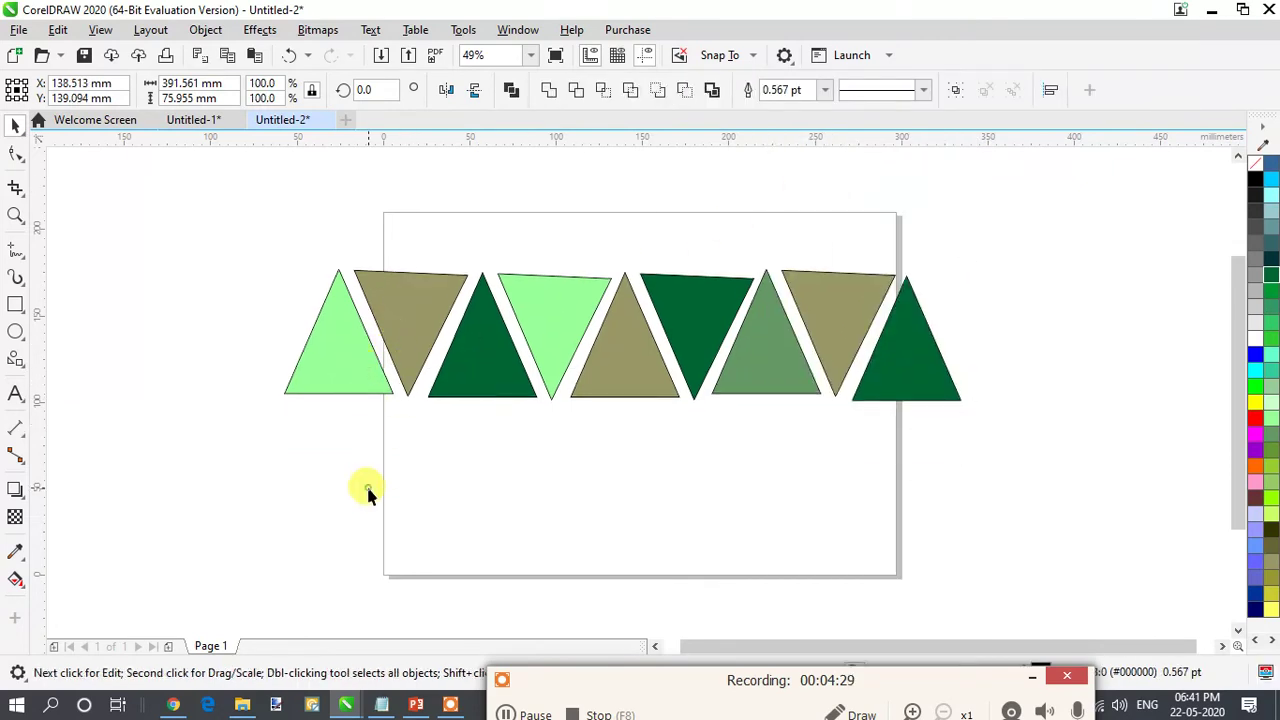
- Fill the dark green upside-down triangle and the last triangle in the row with the first triangle's light green
click(340, 374)
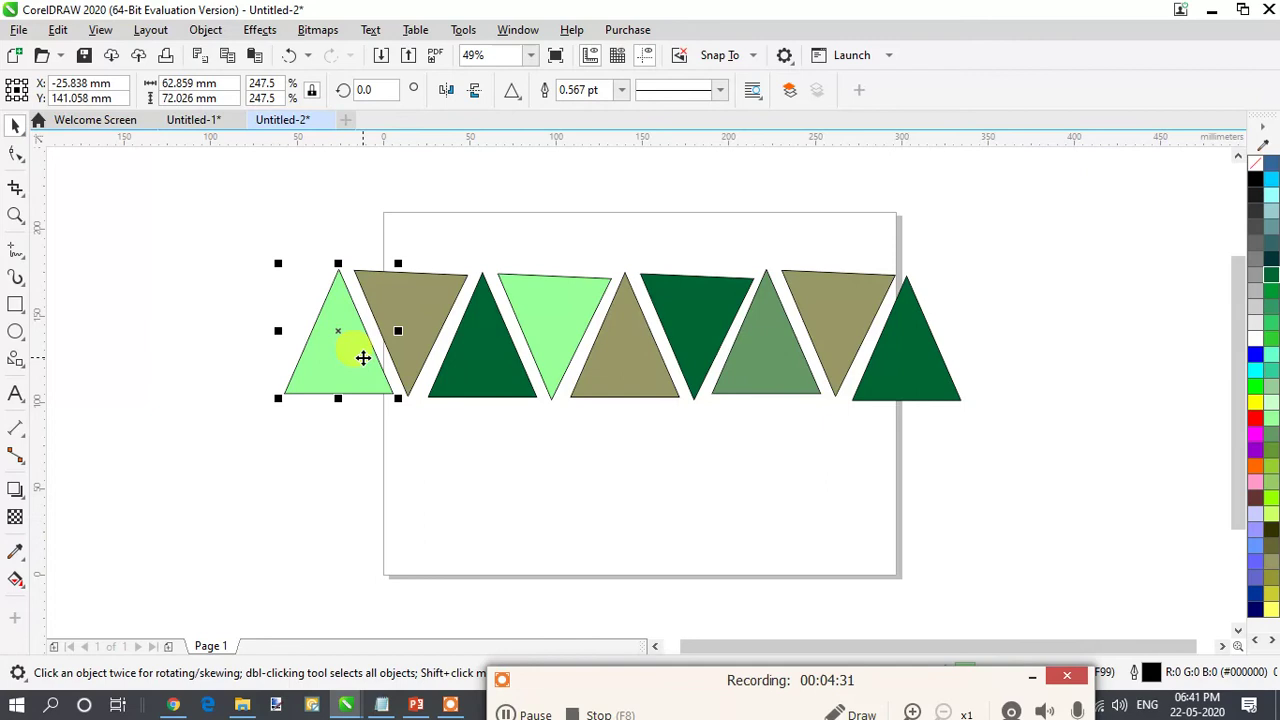
click(514, 451)
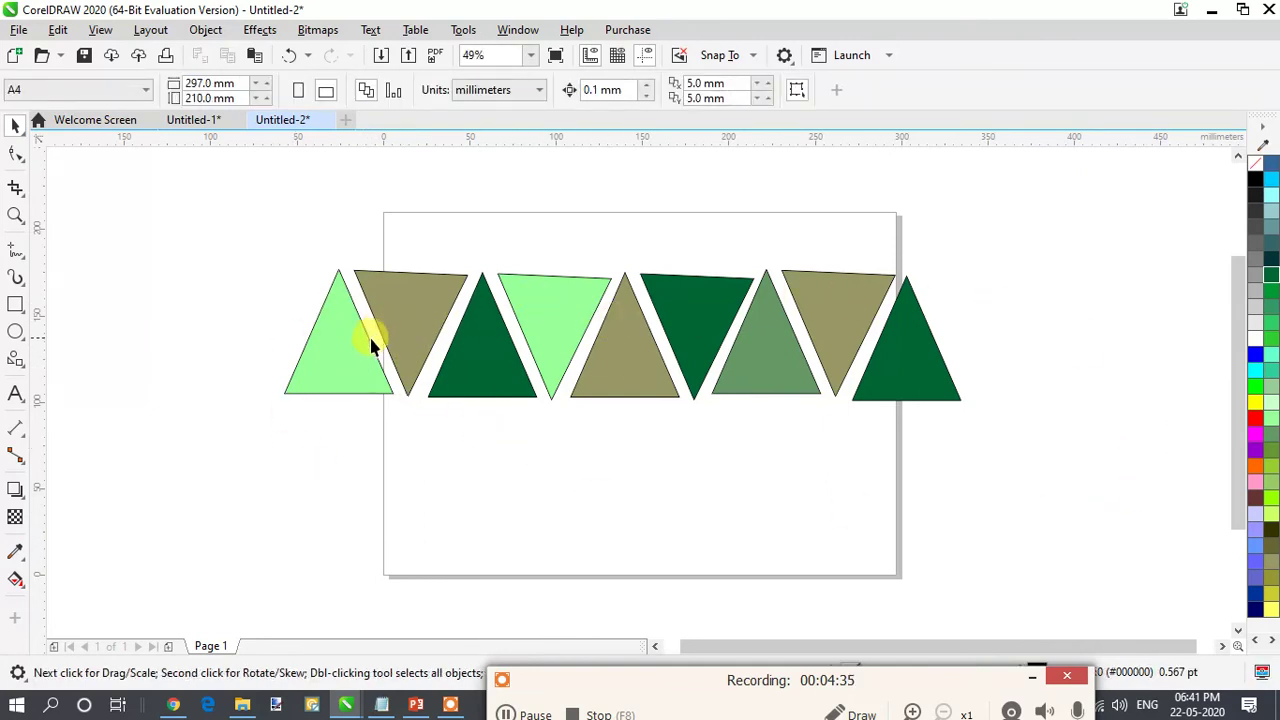
click(675, 314)
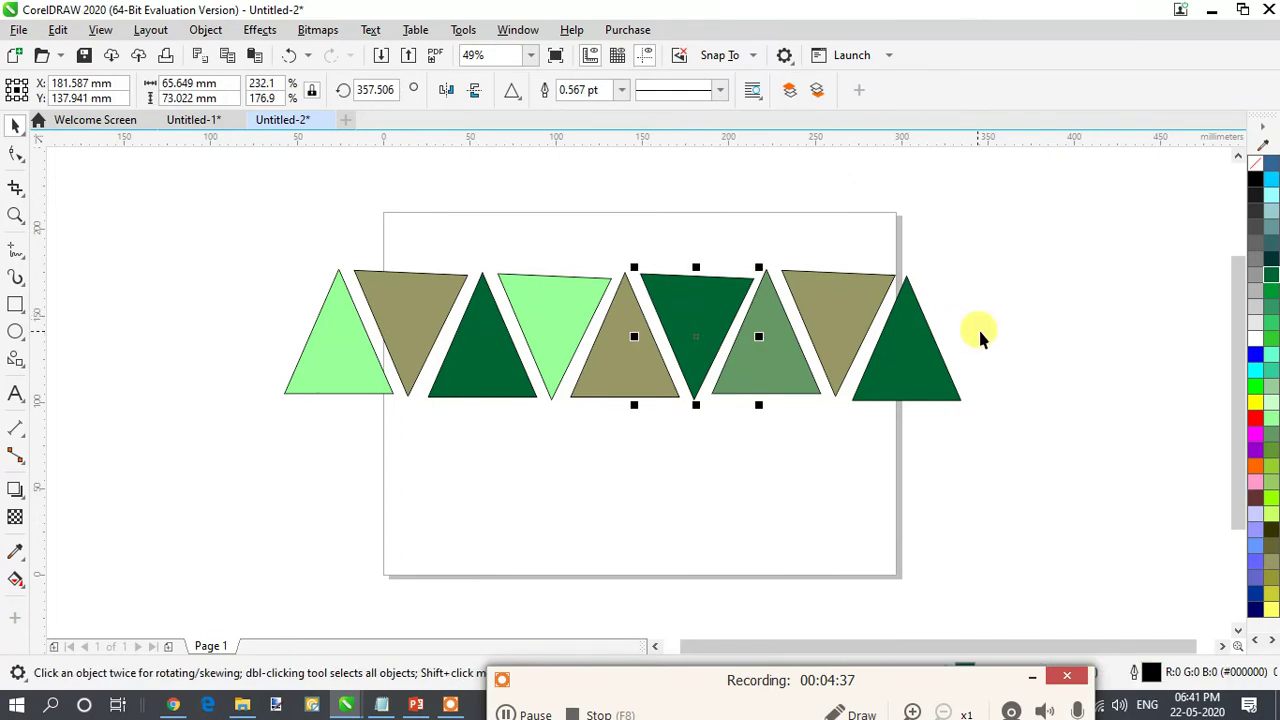
click(1271, 420)
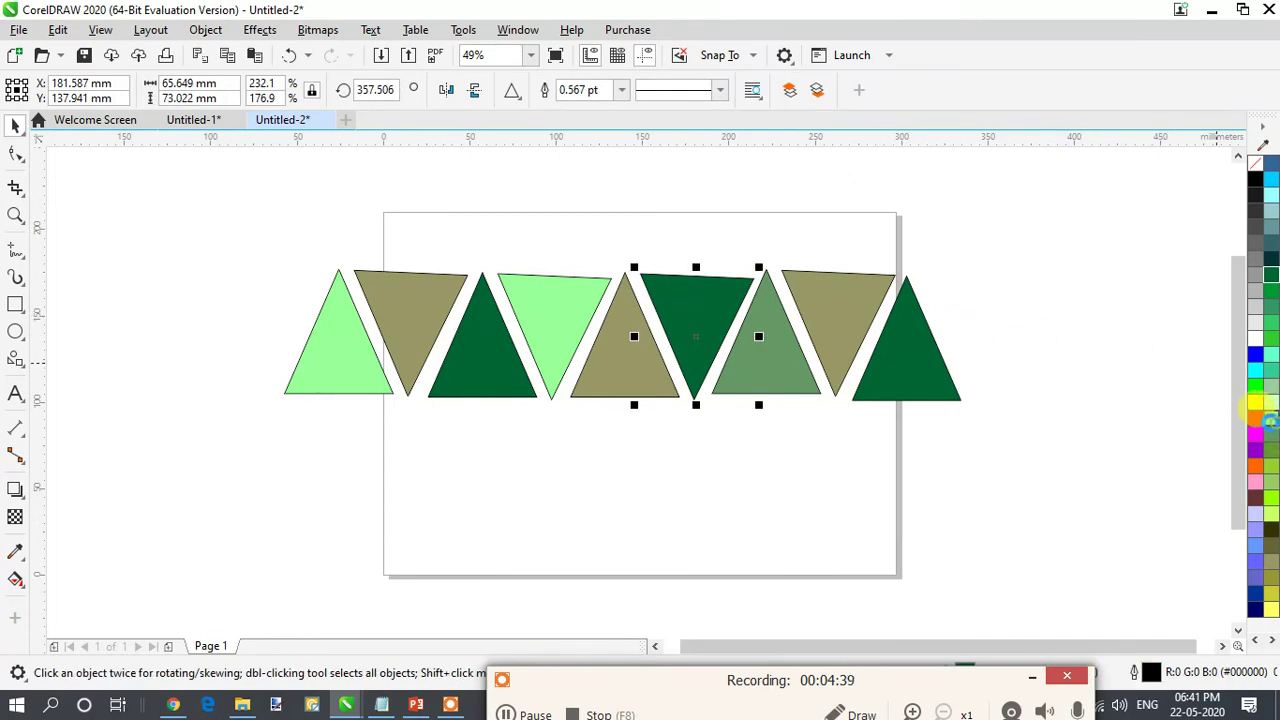
click(903, 366)
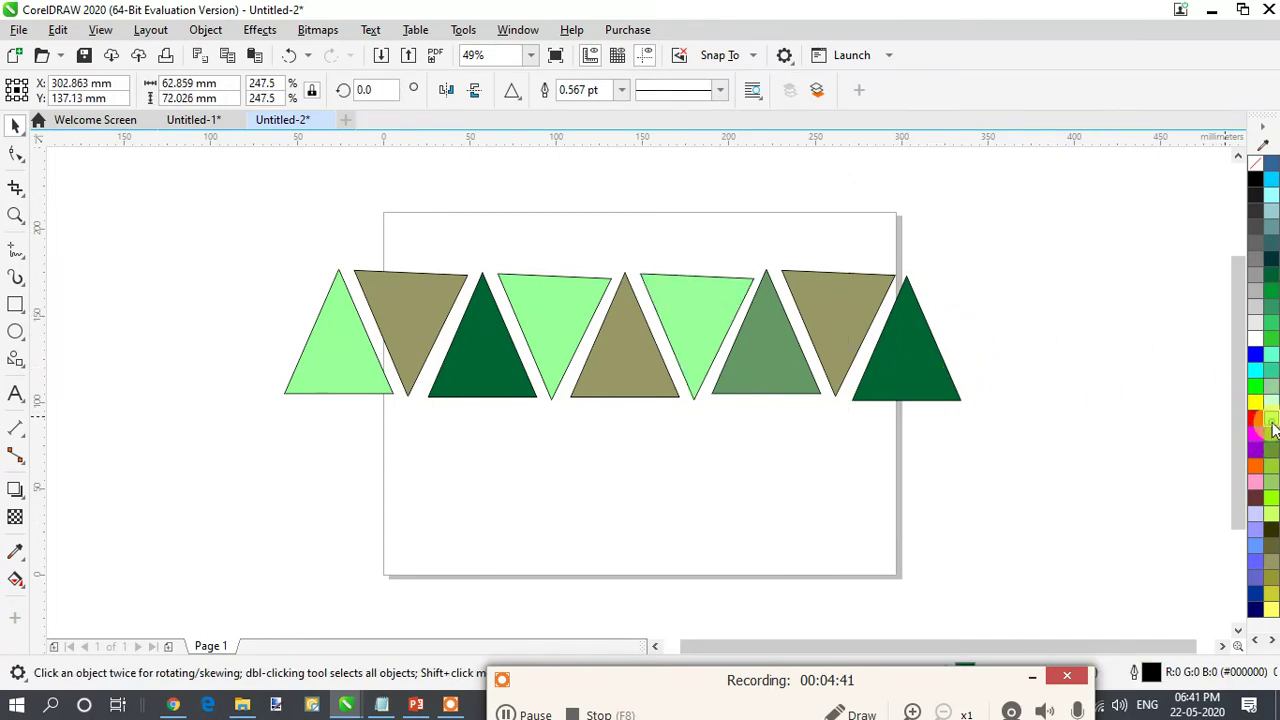
click(1271, 423)
click(1012, 415)
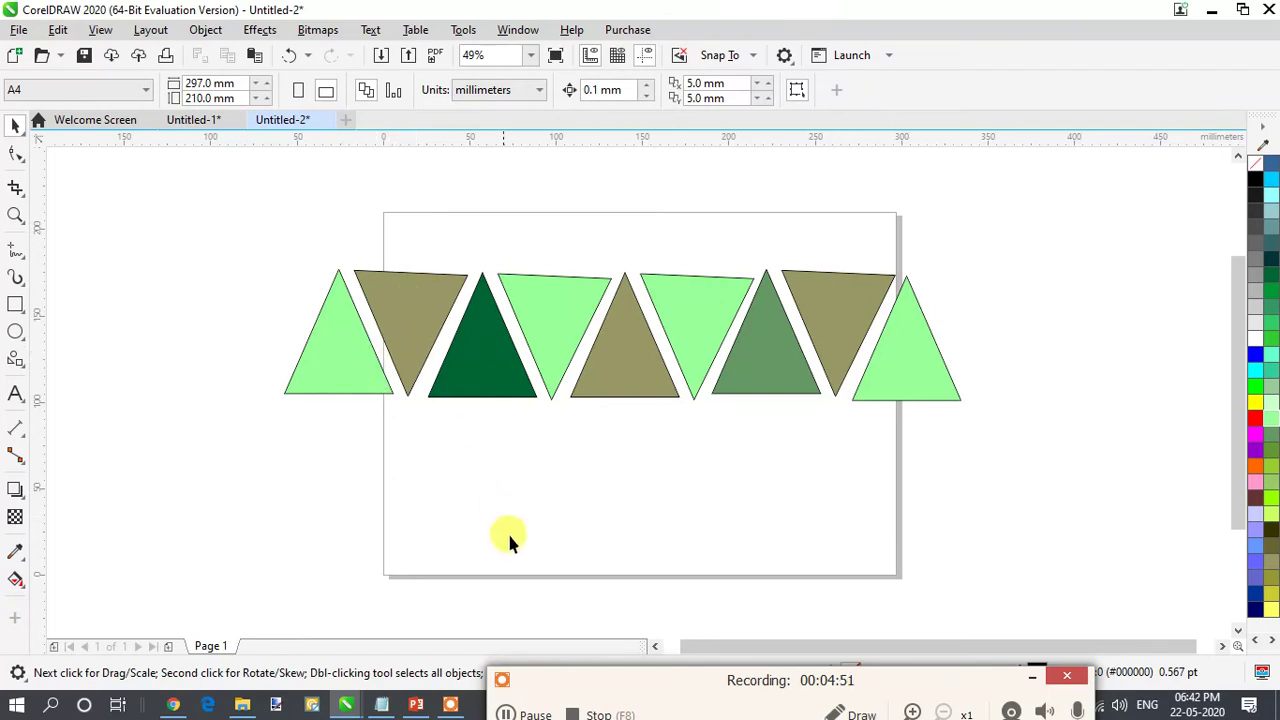
- Open Find and Replace for the triangle row, keeping Find Objects with the Custom query
click(506, 714)
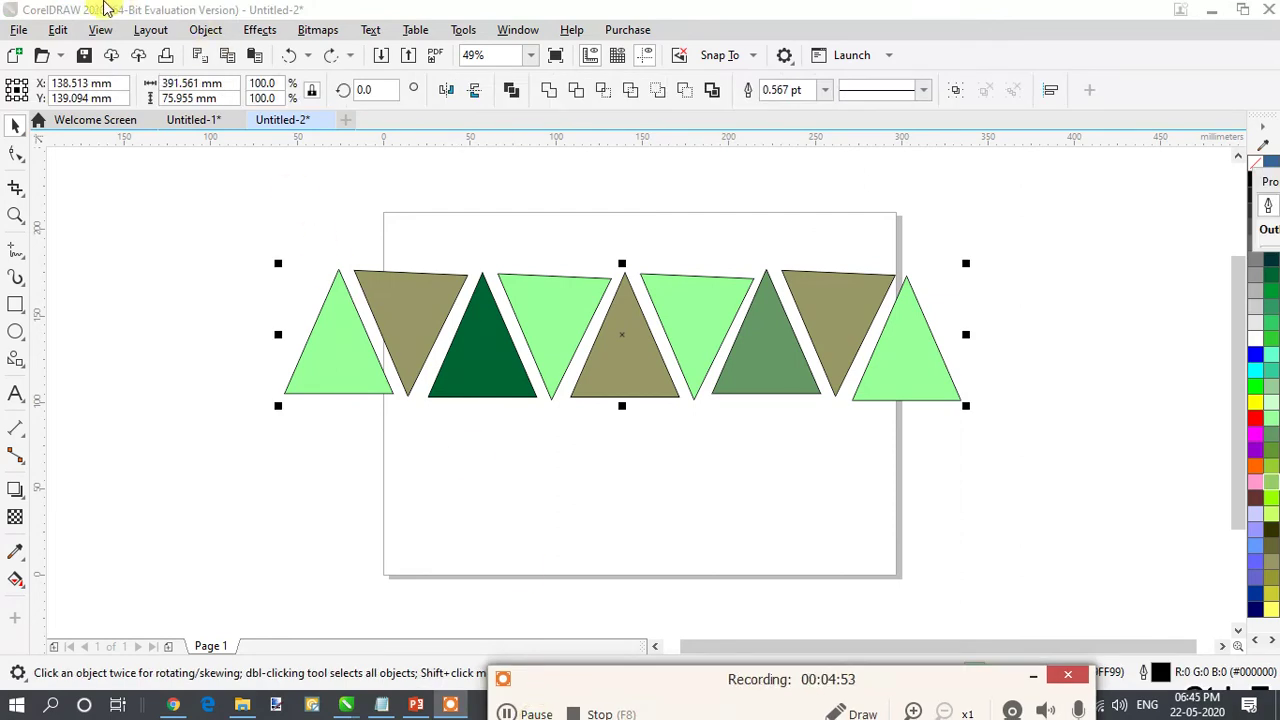
click(62, 30)
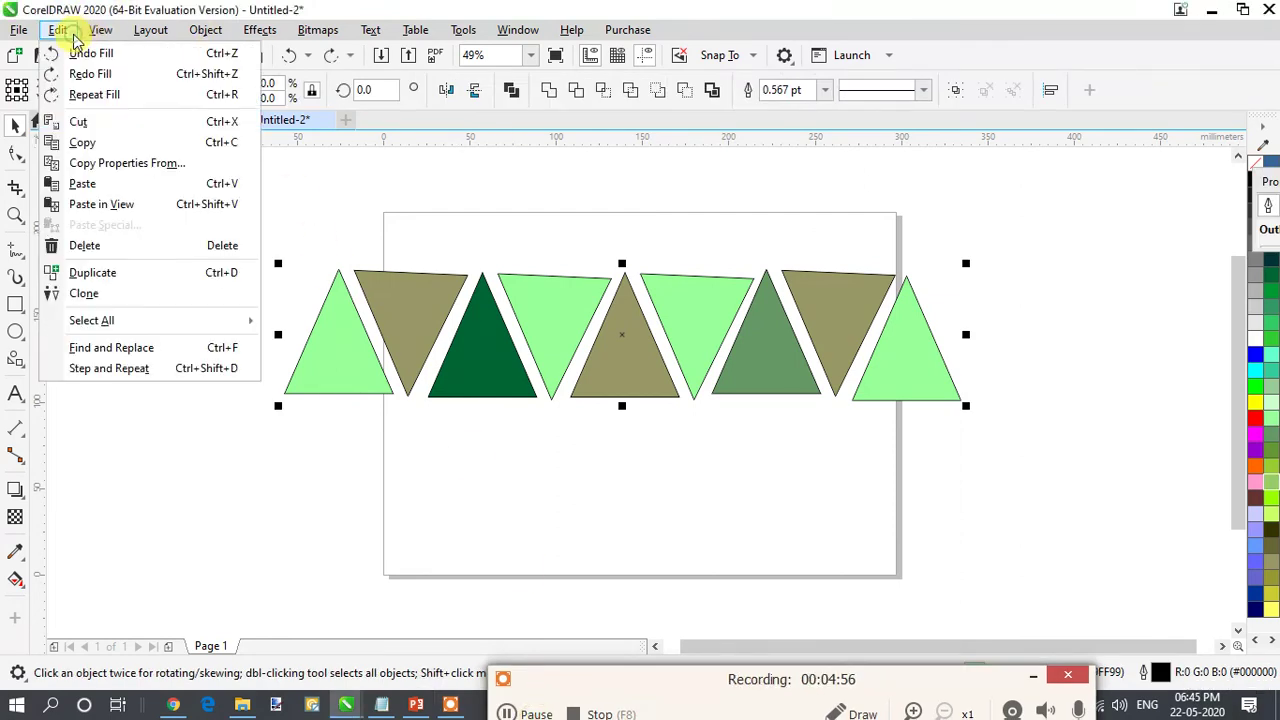
click(145, 348)
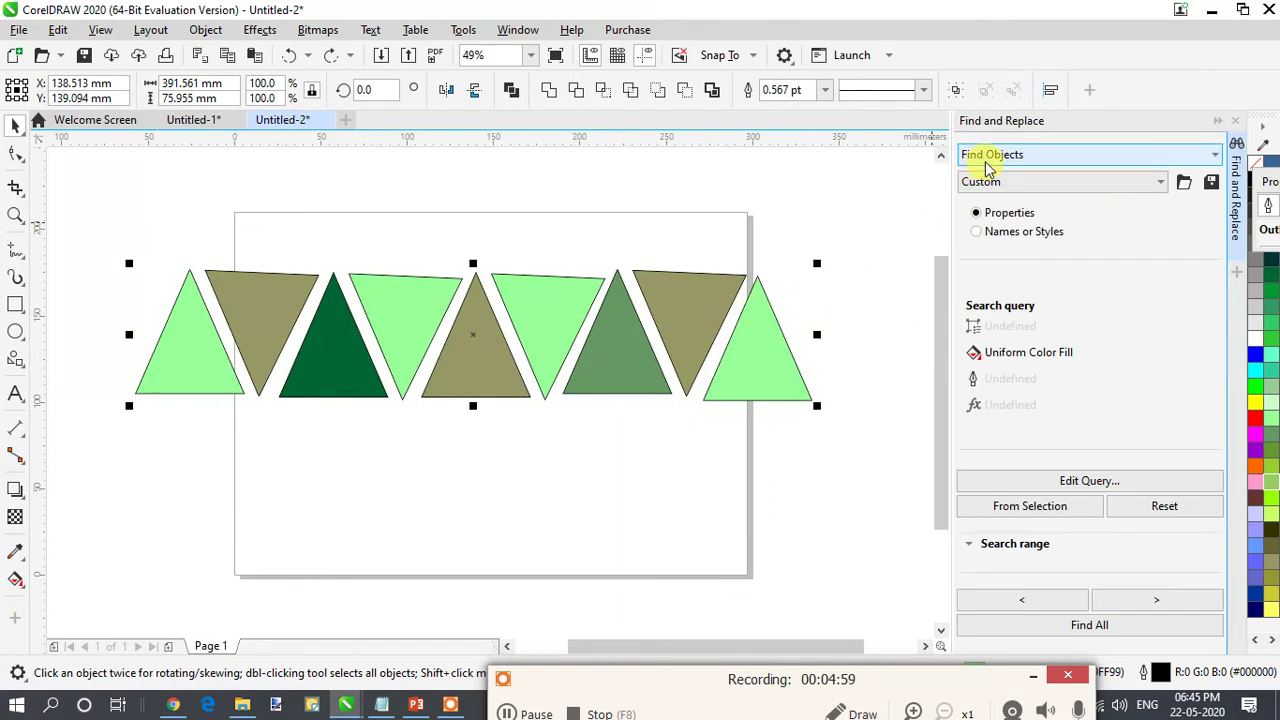
click(988, 160)
click(978, 178)
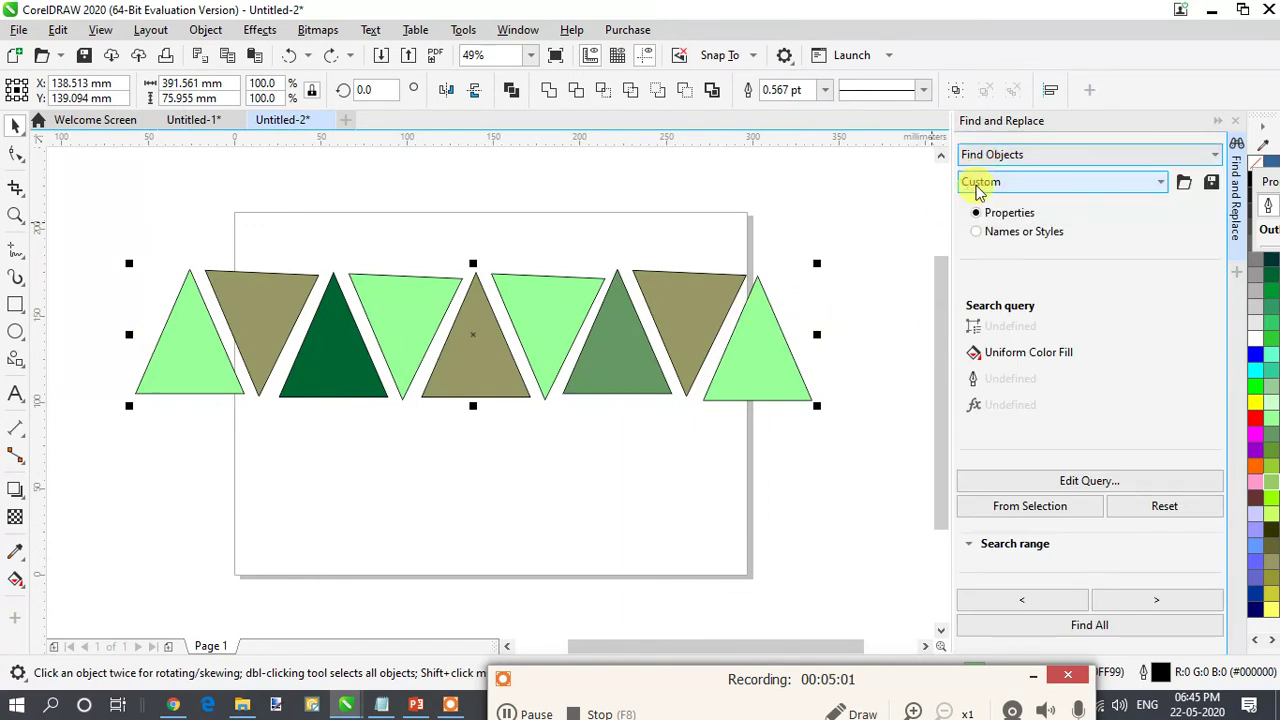
- Edit the search query to look for Uniform Color Fill and show that fill's settings beside the triangles
click(1102, 485)
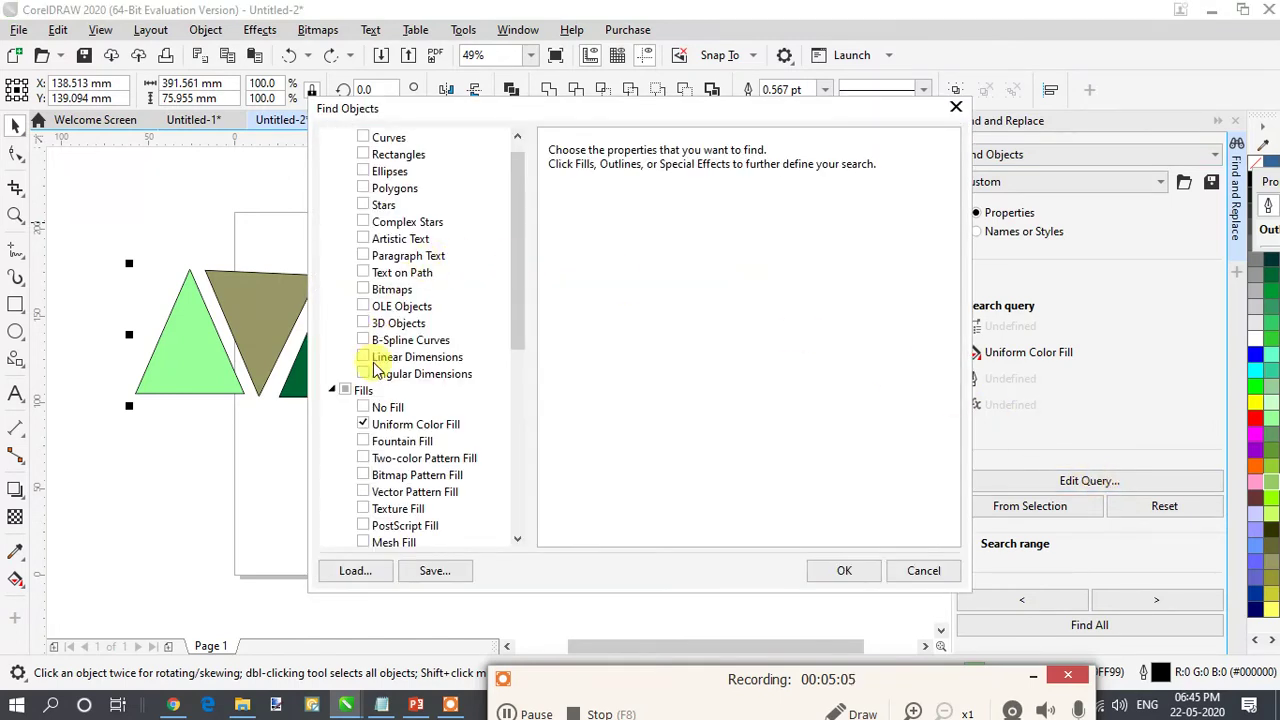
scroll(378, 390, down, 3)
click(366, 275)
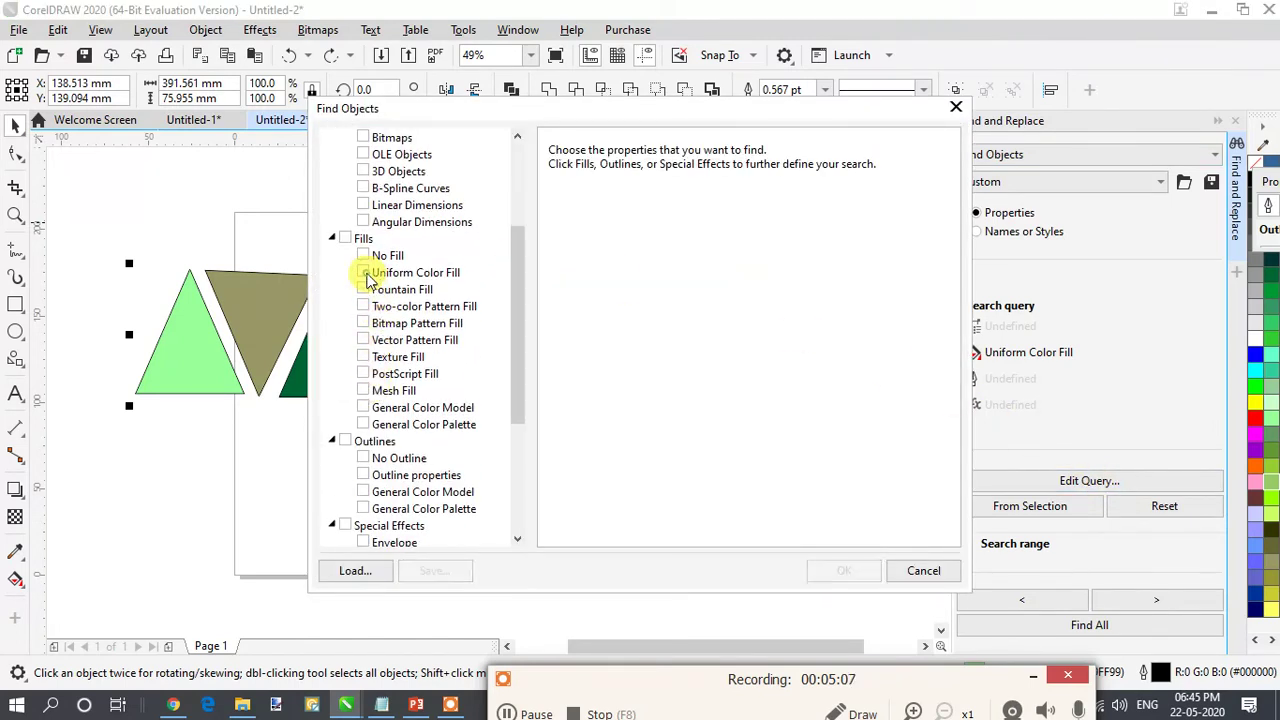
click(366, 275)
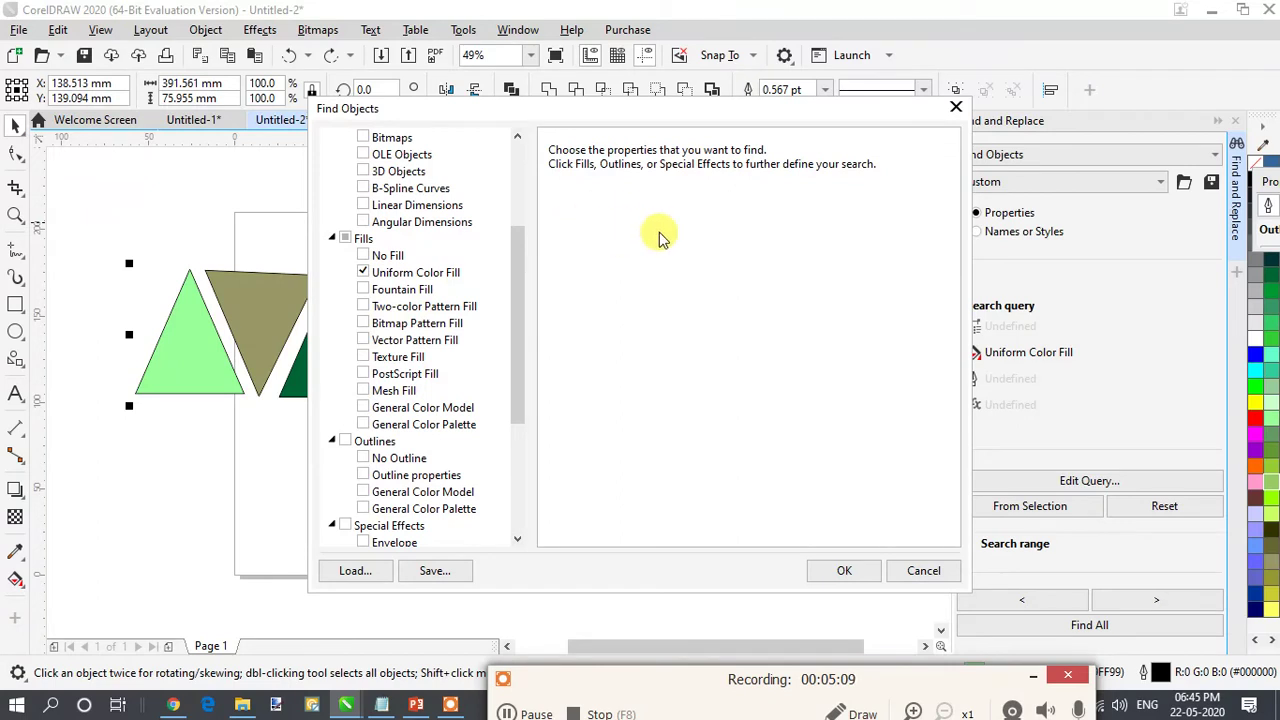
scroll(517, 371, down, 1)
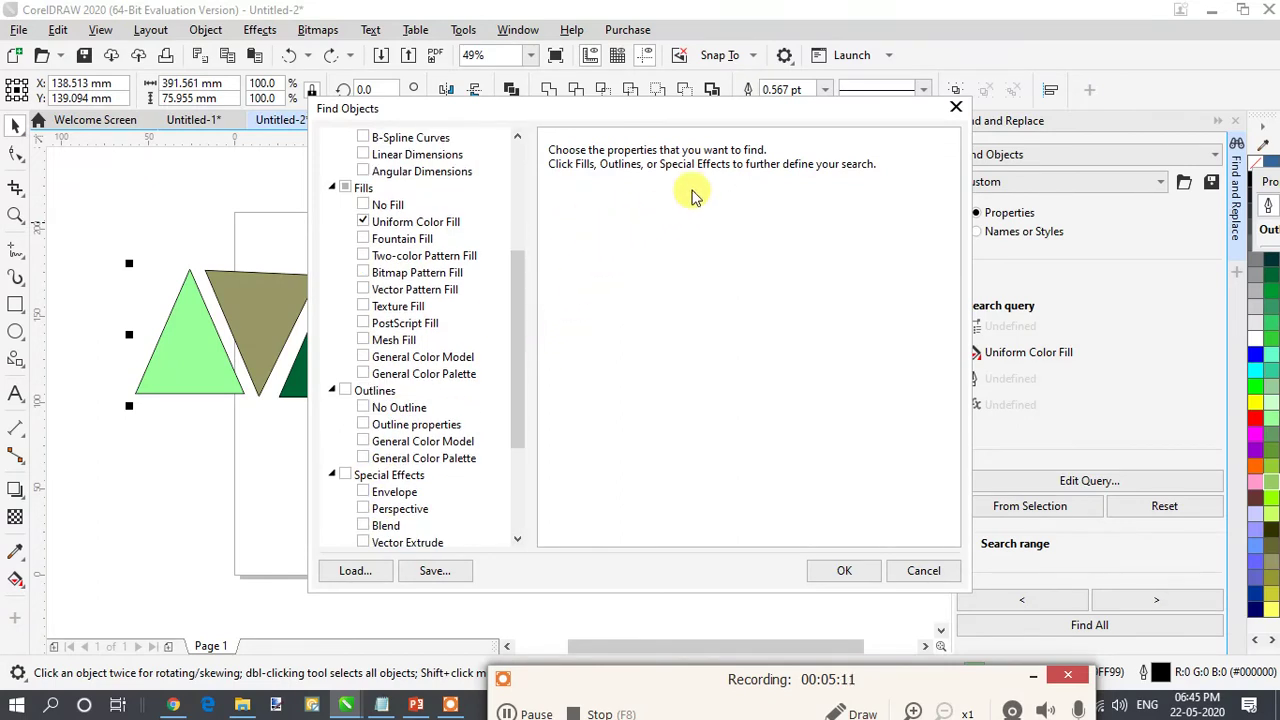
click(400, 238)
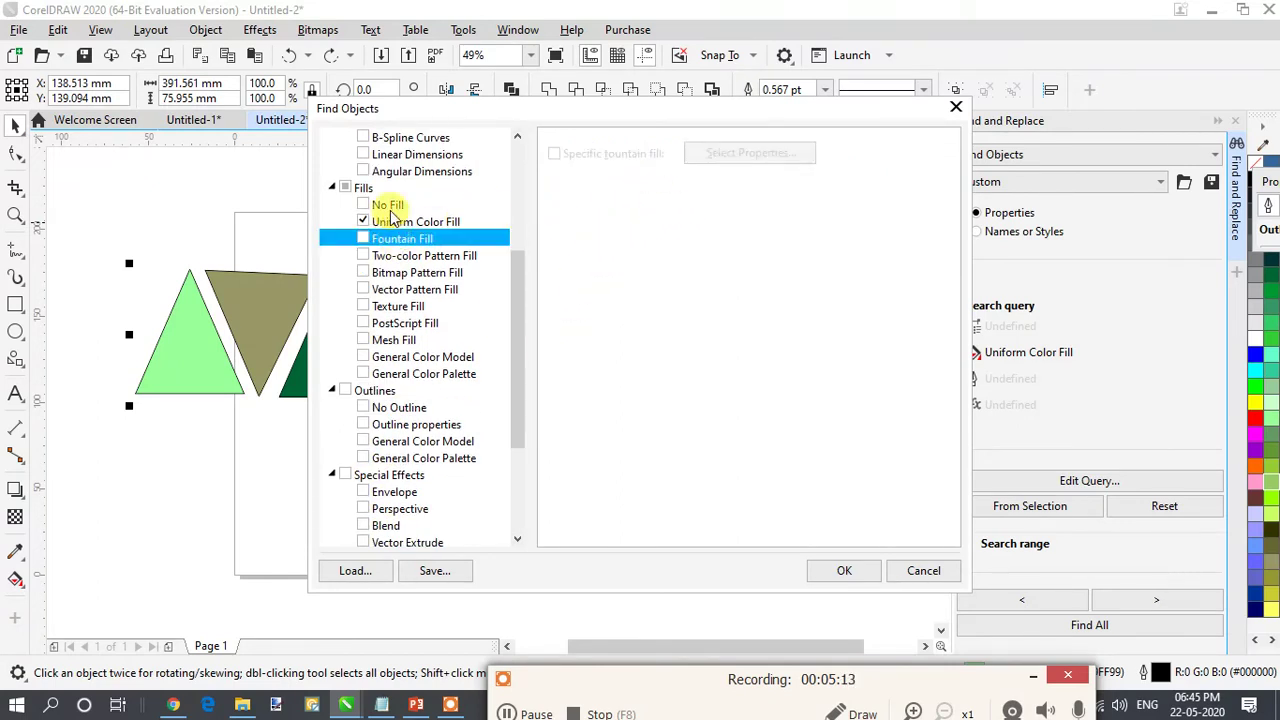
click(392, 220)
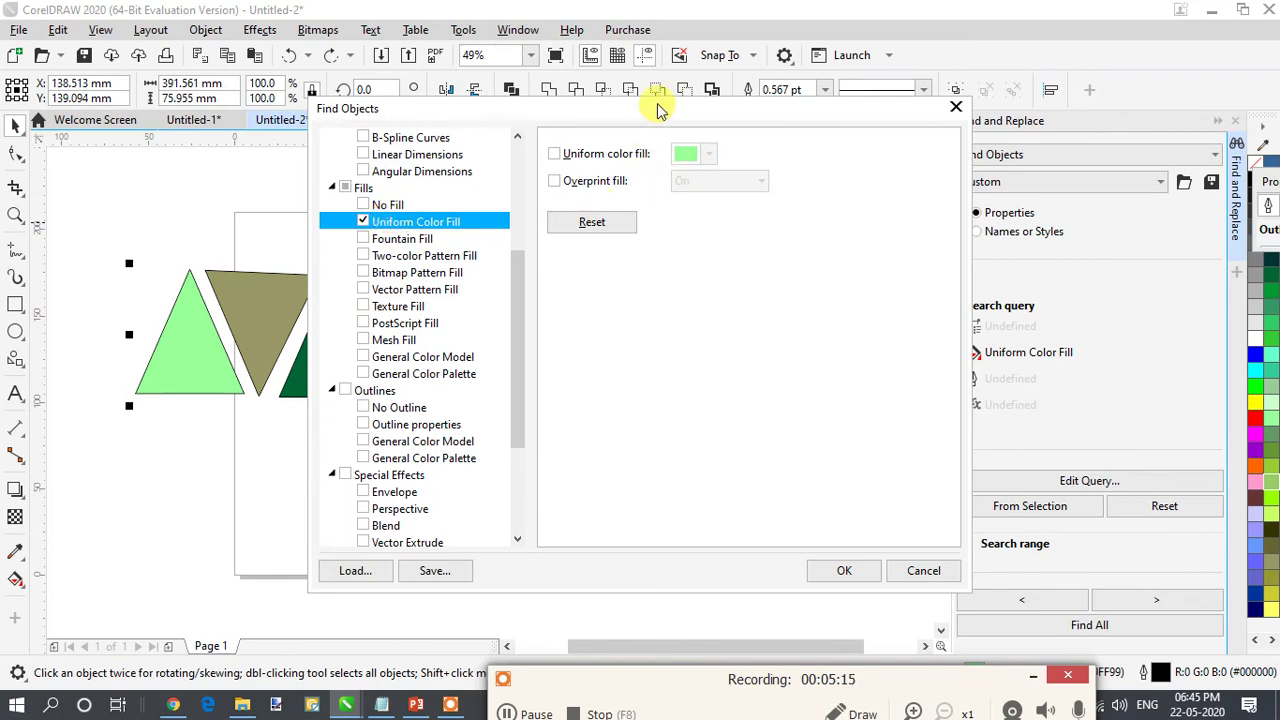
drag(658, 110, 995, 85)
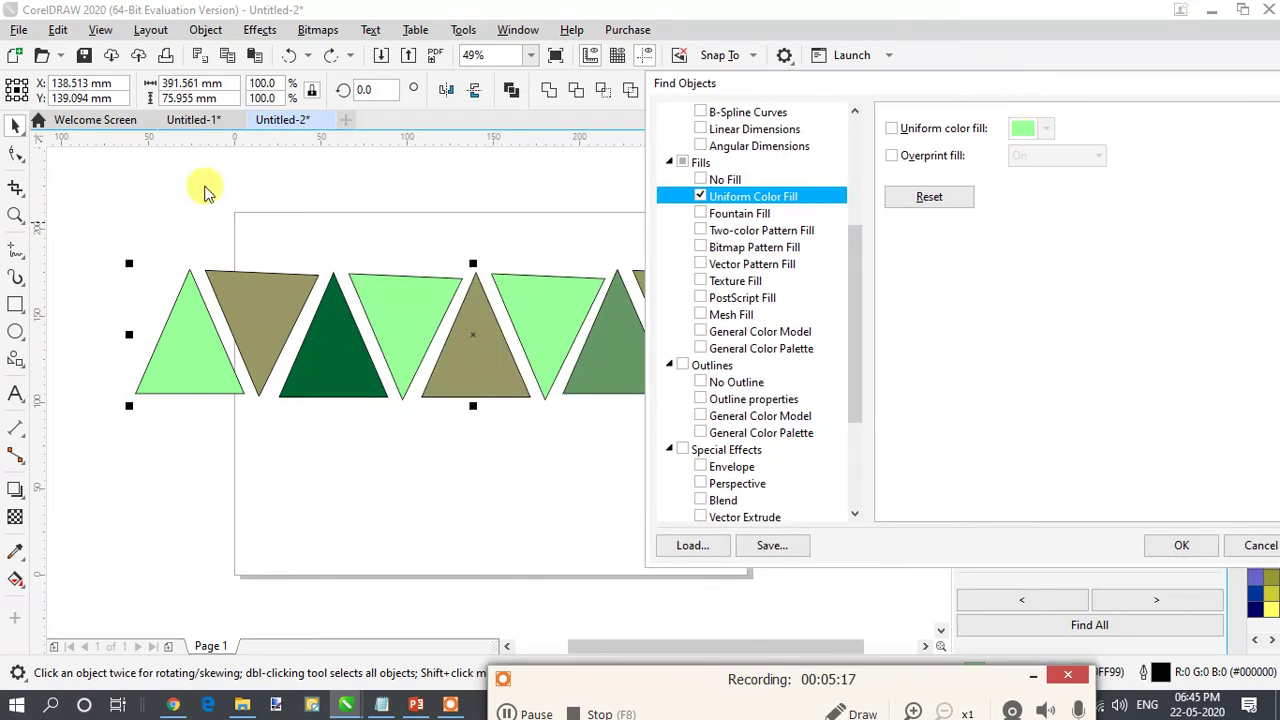
- Limit the query to the light green fill sampled from the first upside-down light green triangle, and find all matching objects
click(1021, 131)
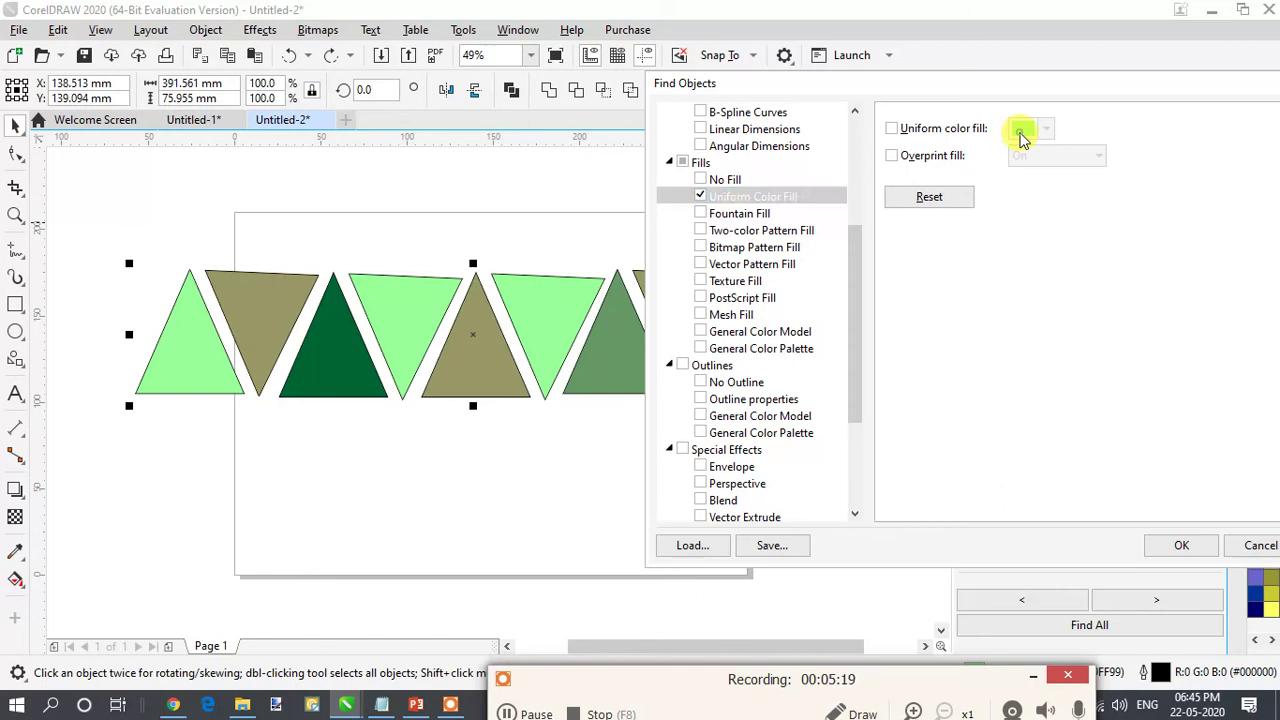
click(891, 129)
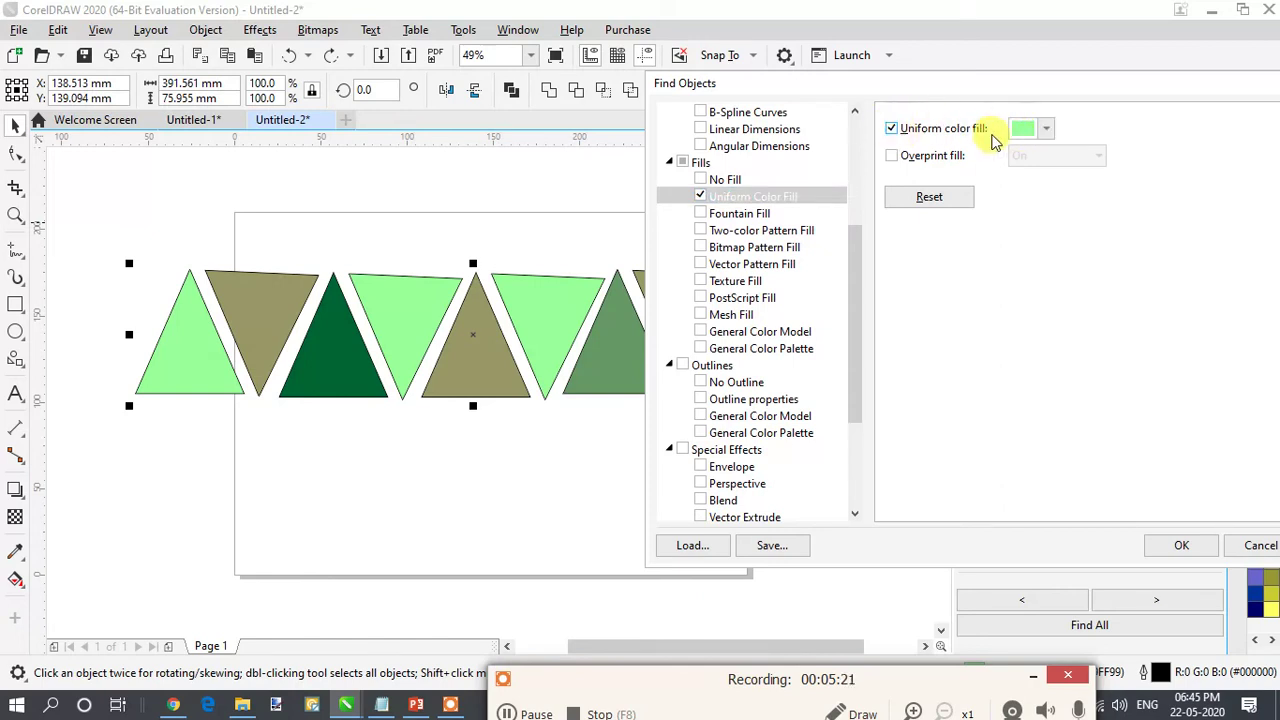
click(1025, 135)
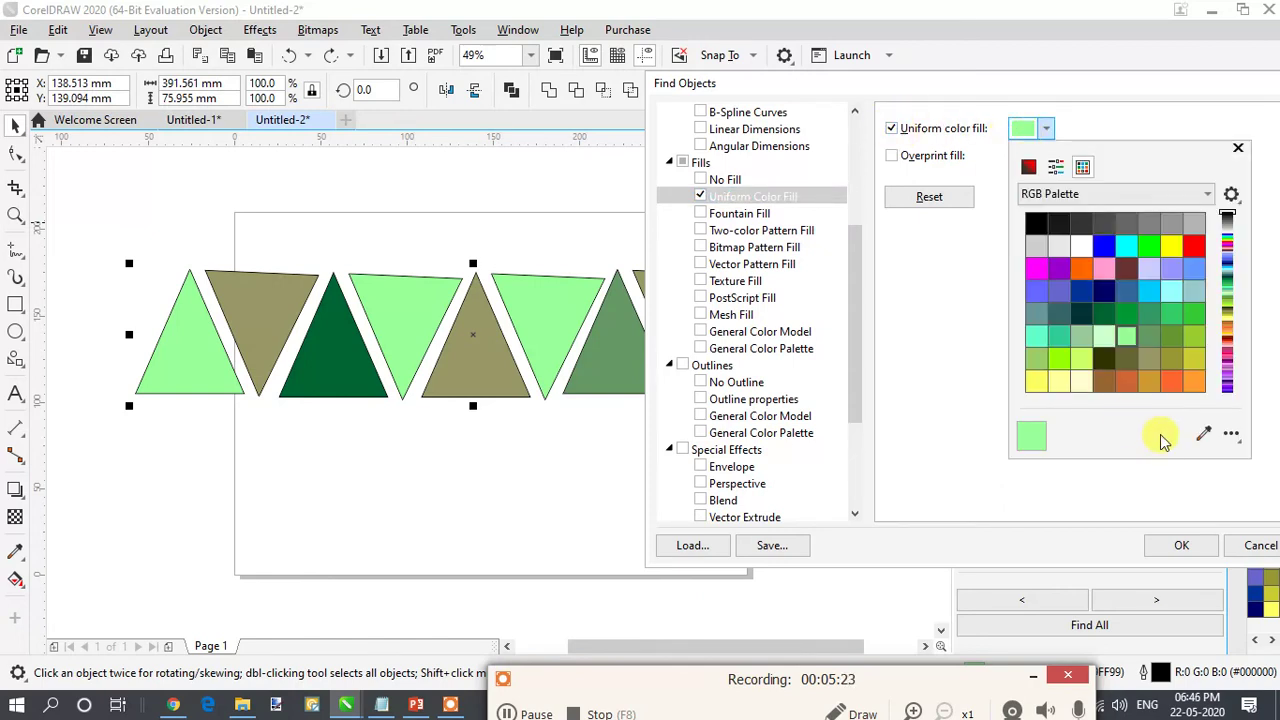
click(1204, 432)
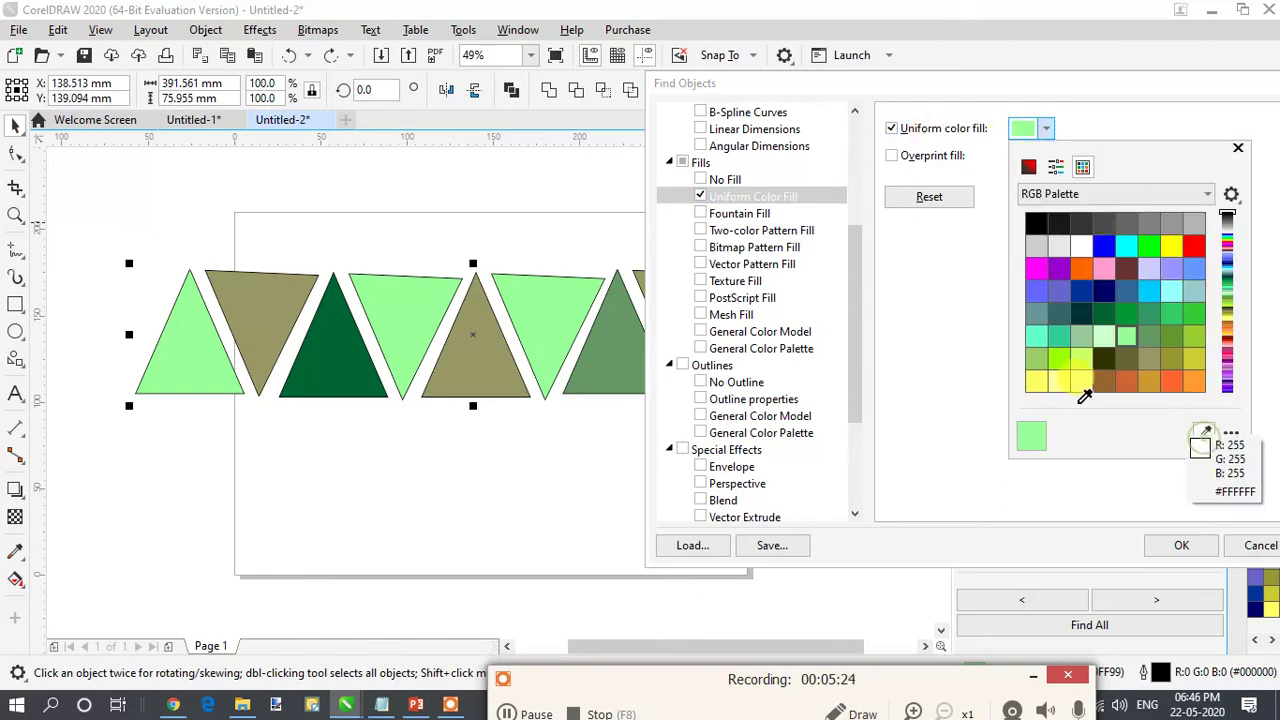
click(425, 290)
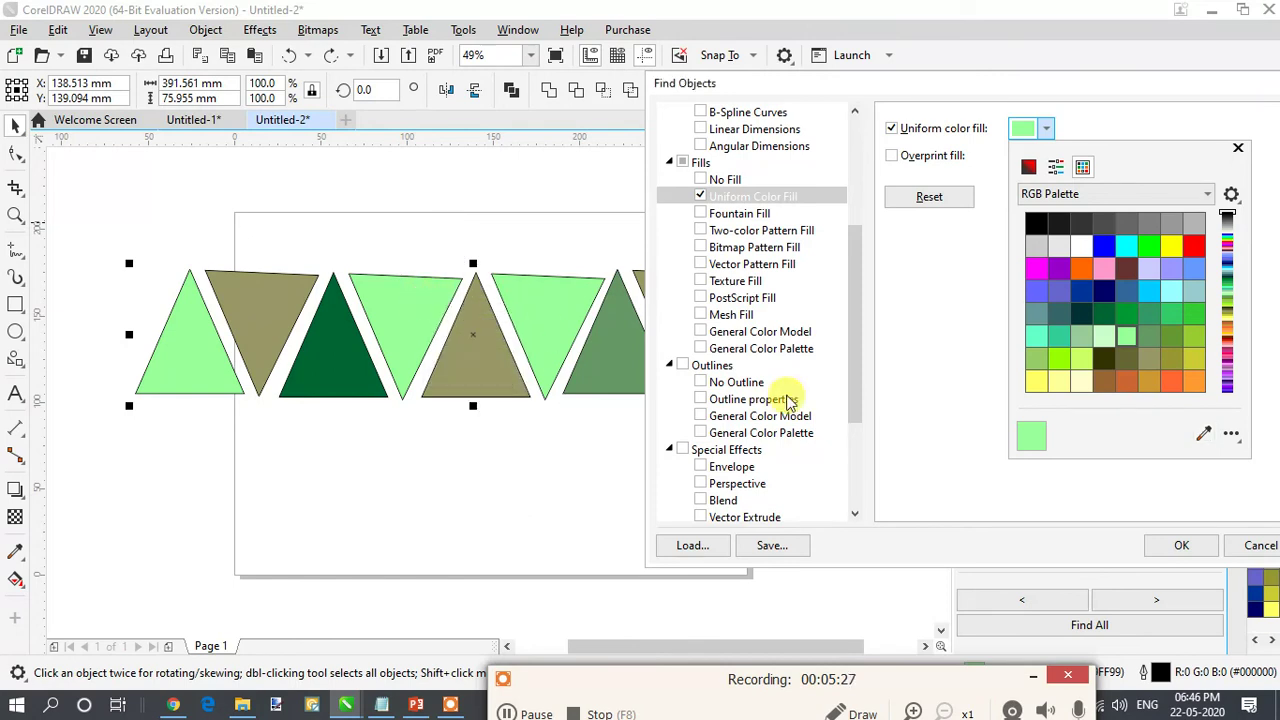
click(1184, 552)
click(1183, 550)
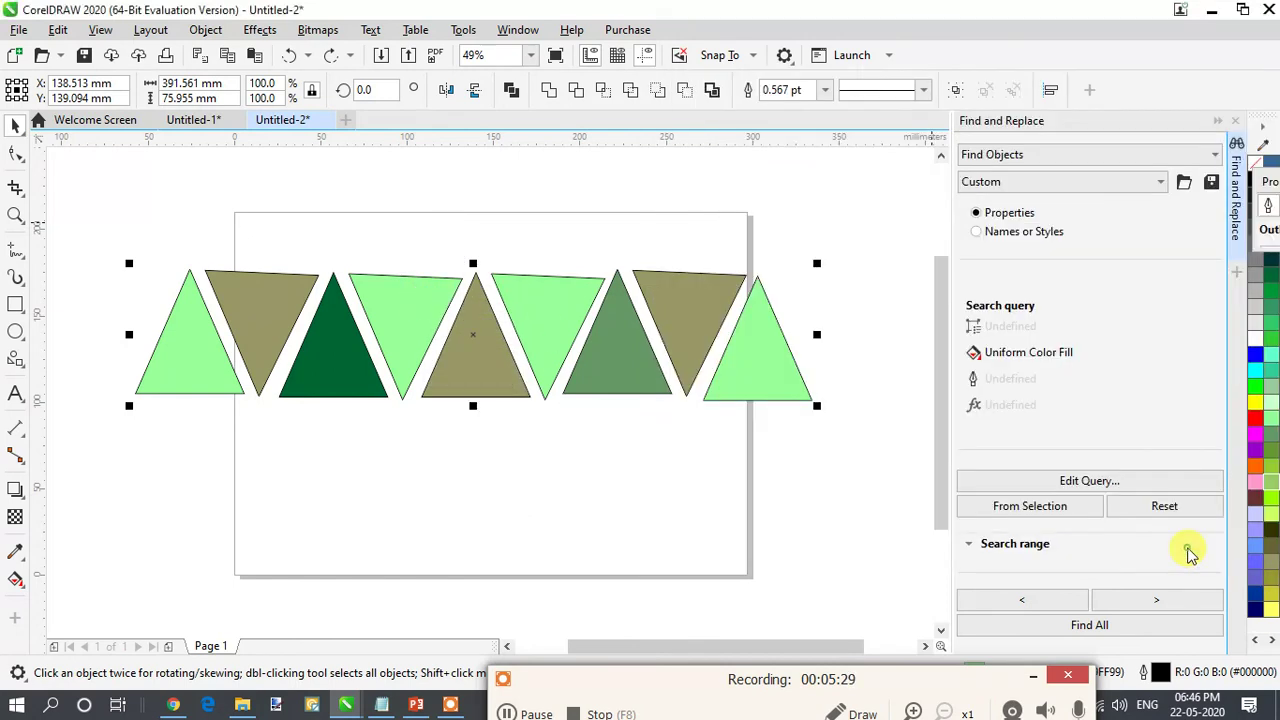
click(1163, 630)
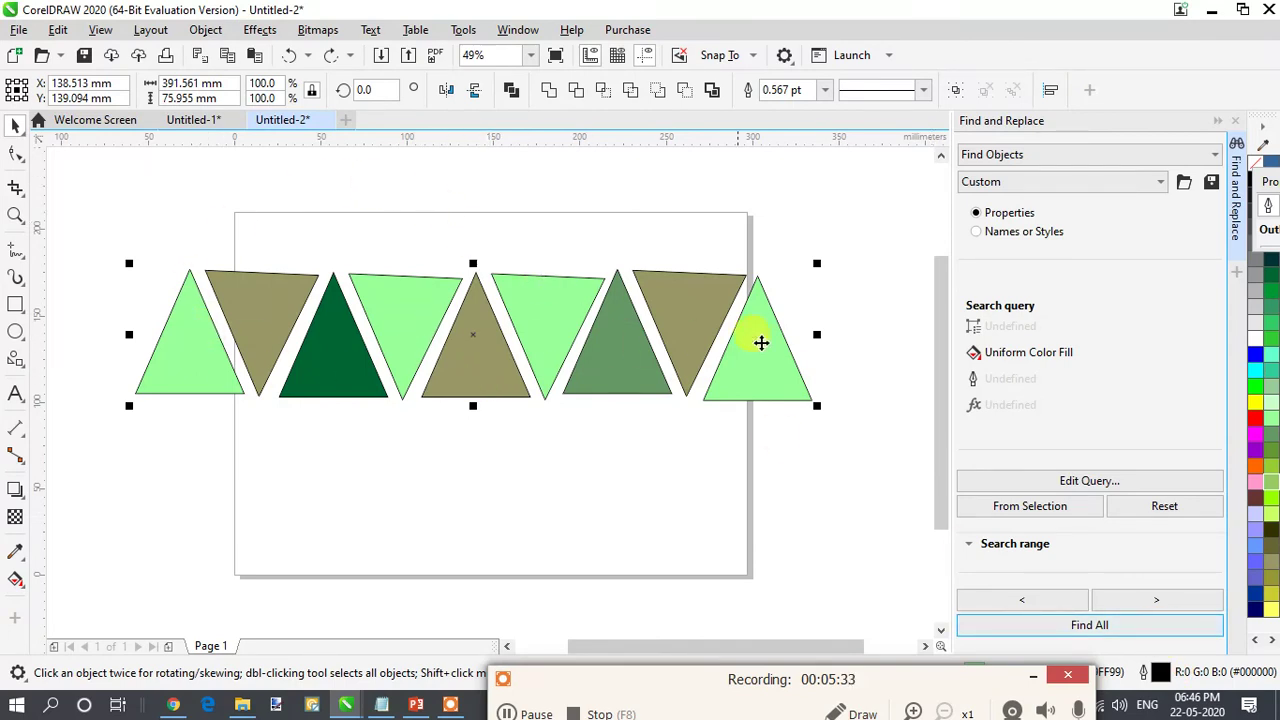
- Try several green and blue fills on the found light green triangles, ending with a paler light green
click(1272, 320)
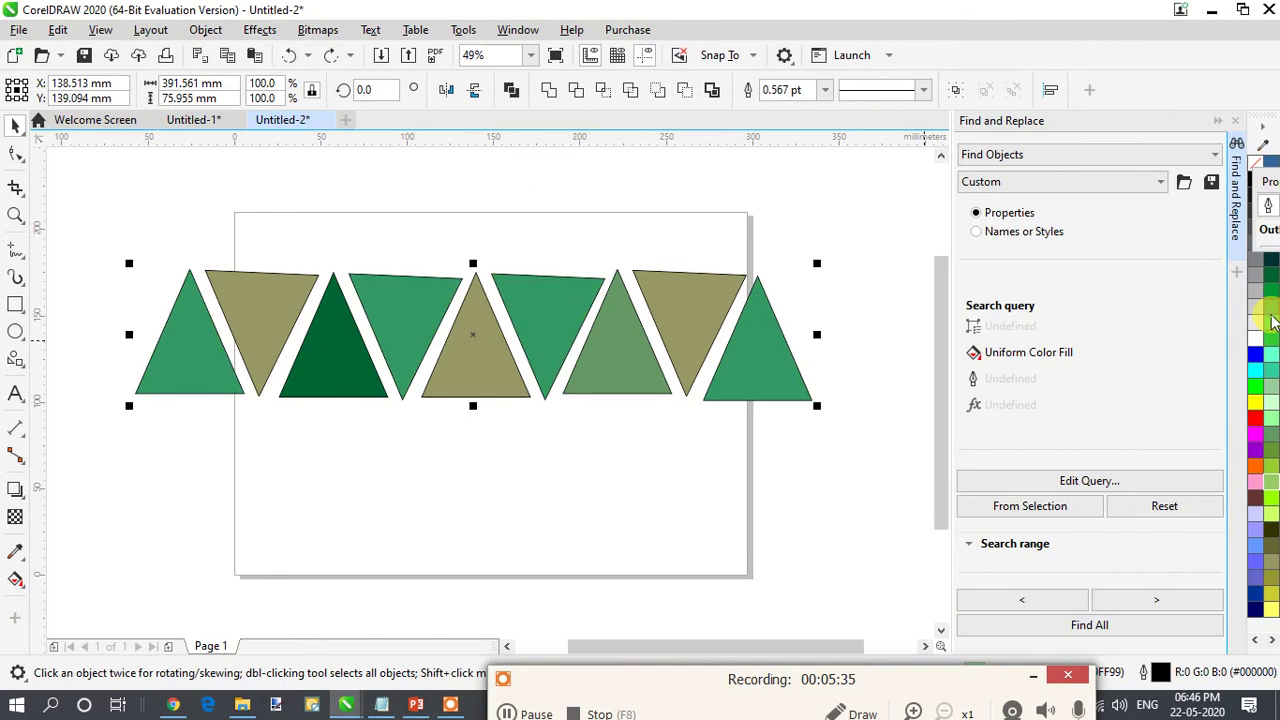
click(1271, 260)
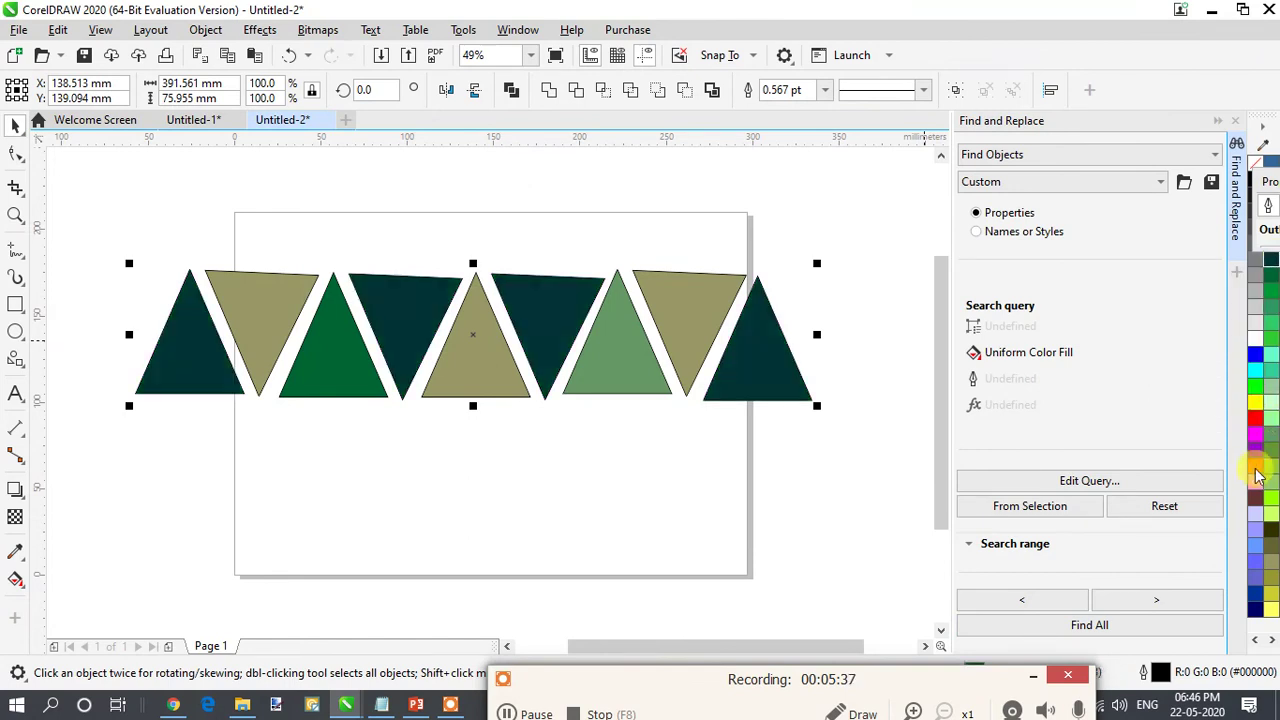
click(1257, 597)
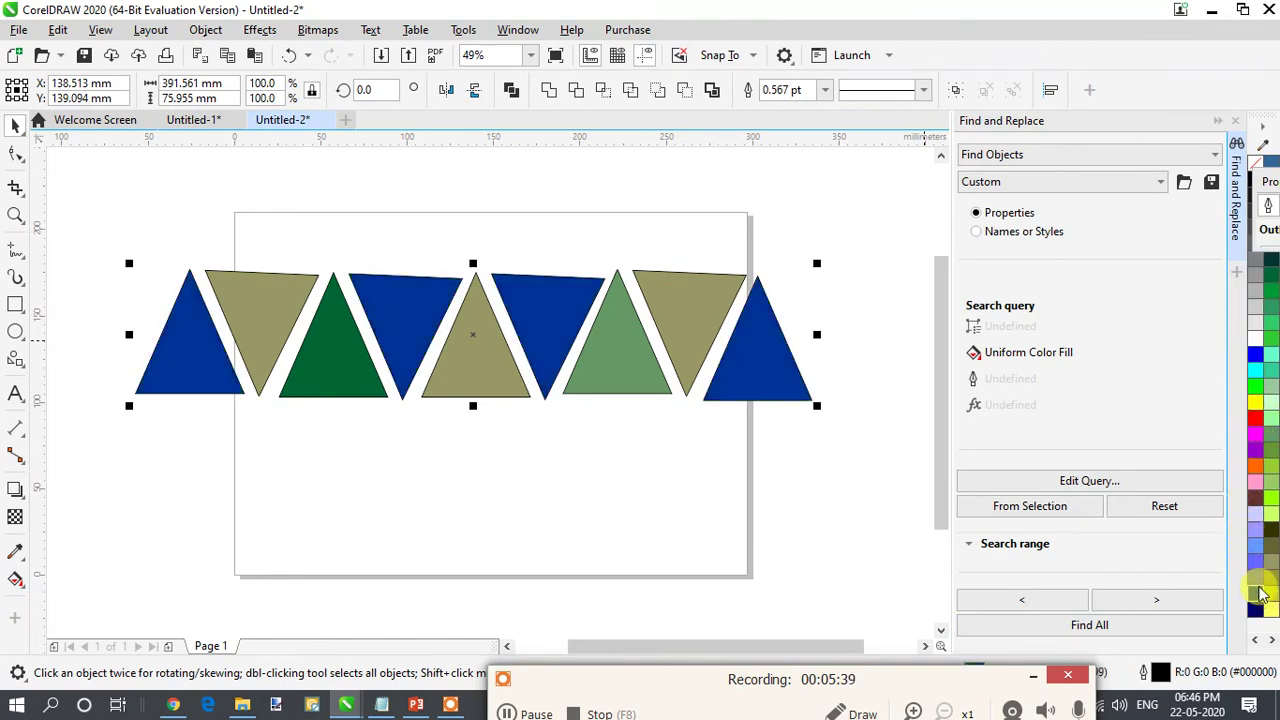
click(1264, 535)
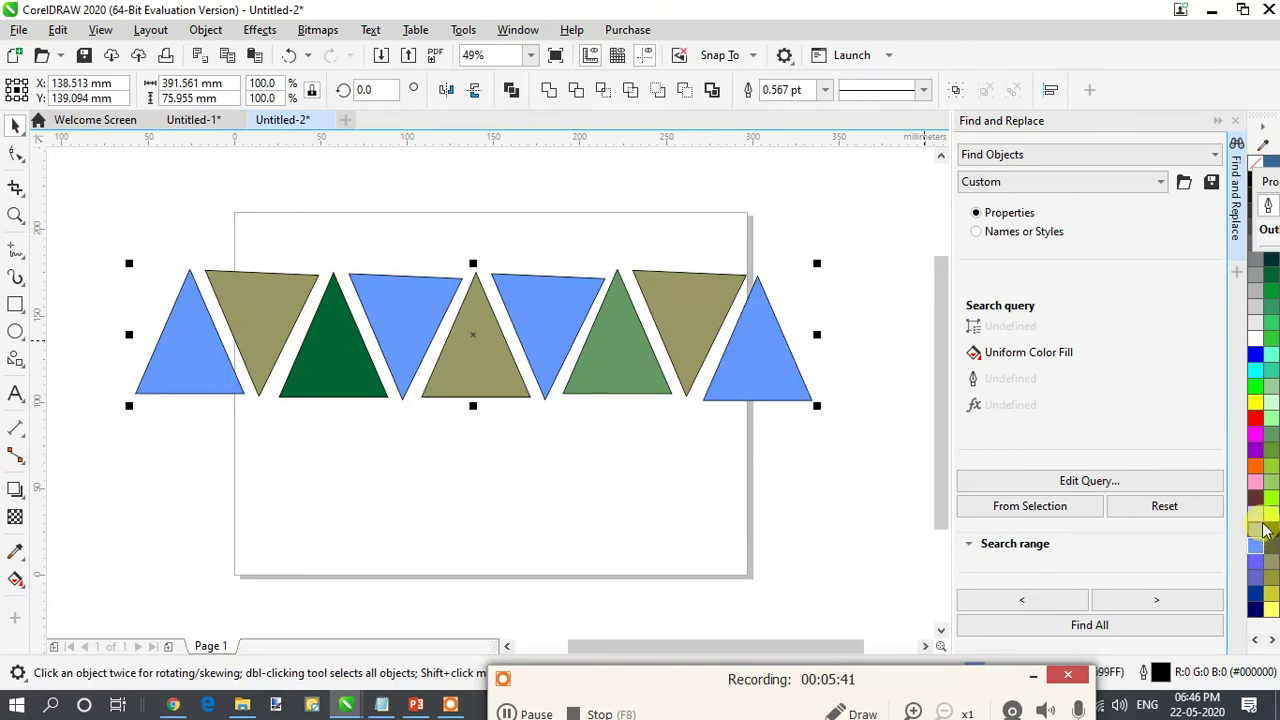
click(1271, 386)
click(1271, 402)
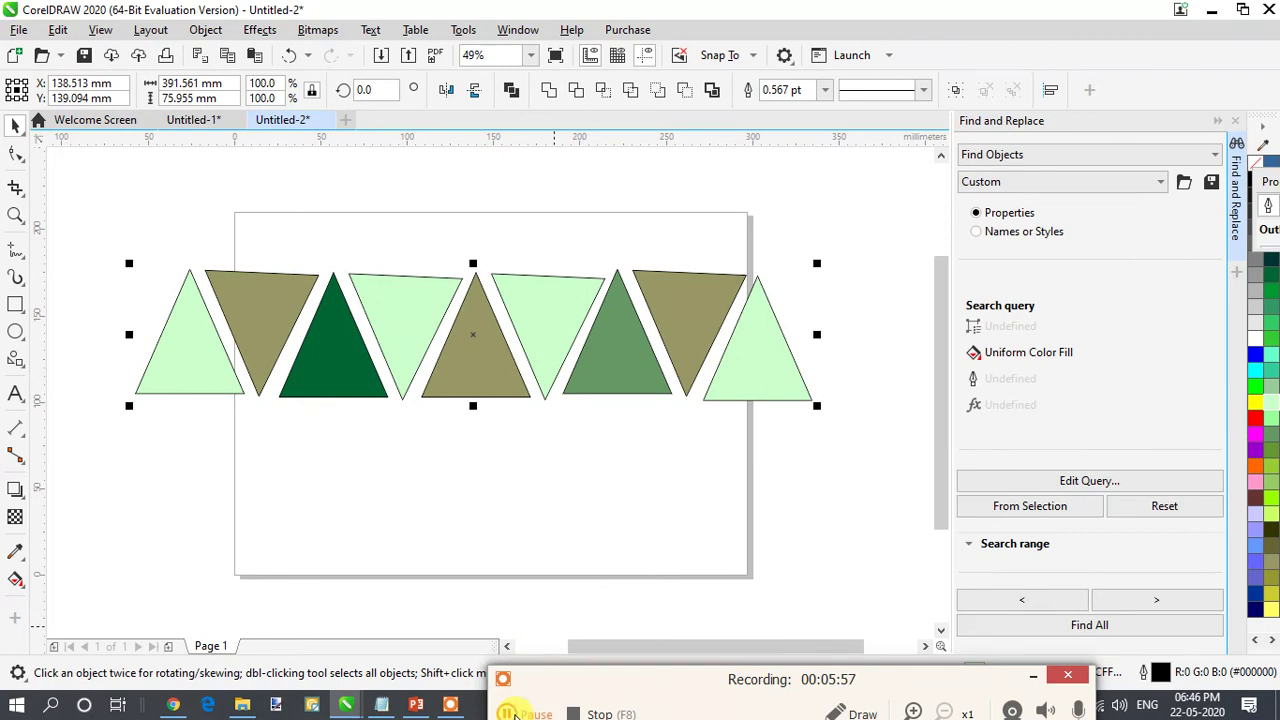
click(527, 705)
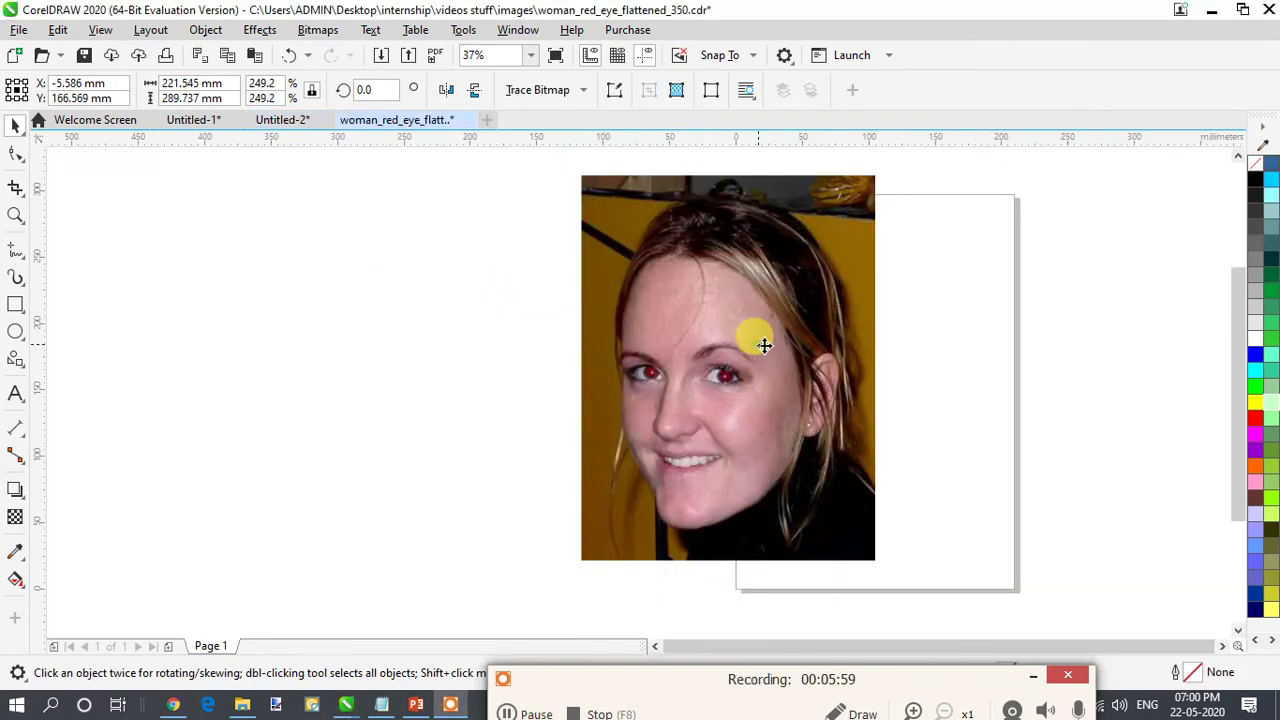
- Move the portrait photo onto the page, centred at about X 83 mm, Y 149 mm
drag(760, 345, 880, 371)
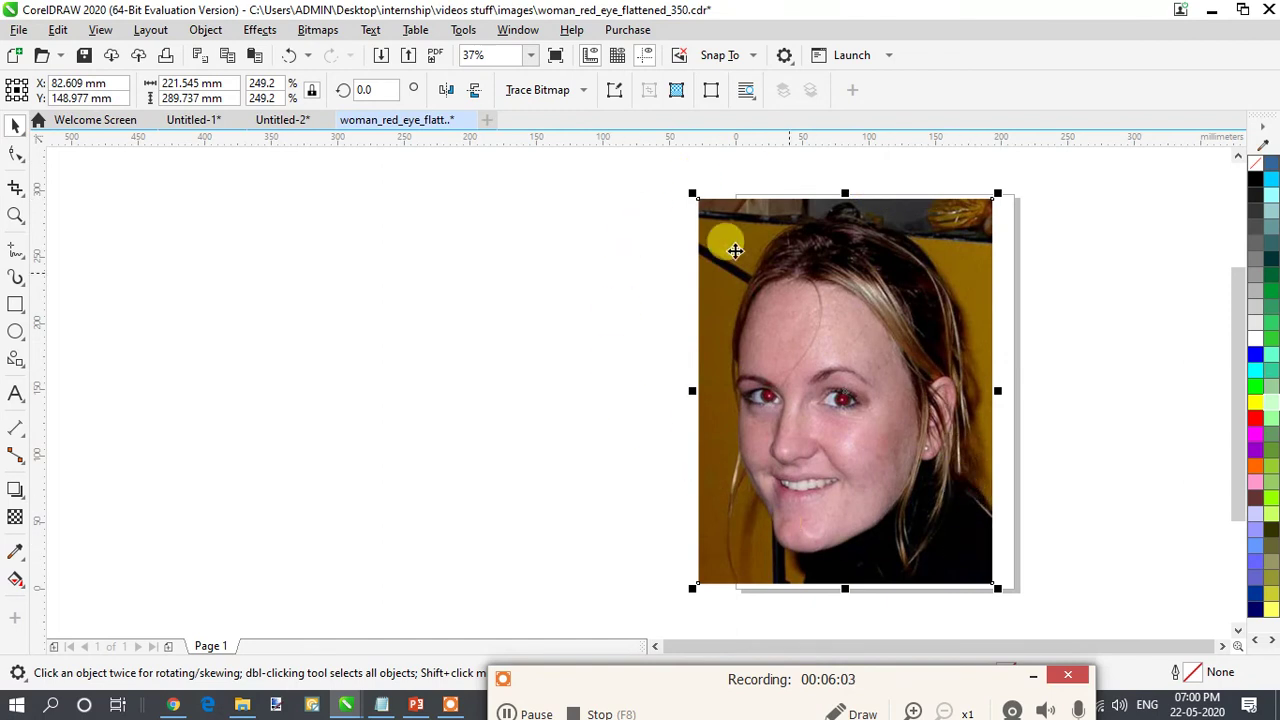
click(855, 367)
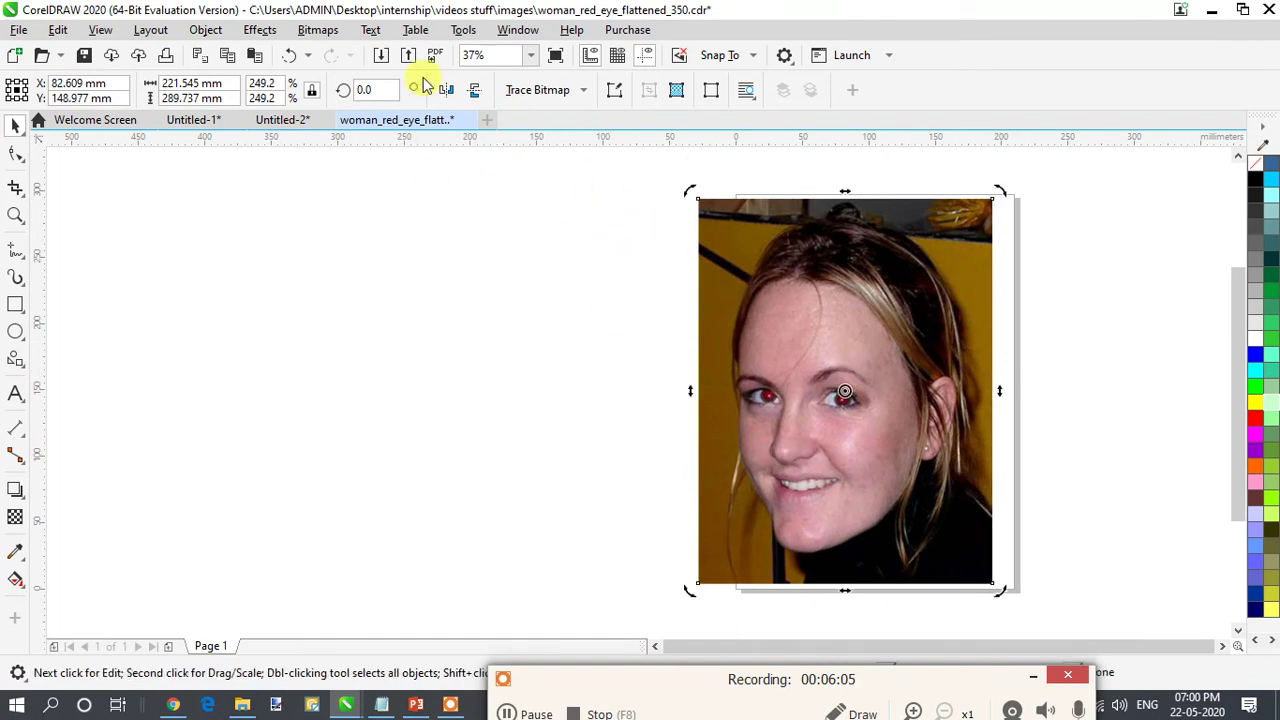
- Resample the portrait photo to 300 dpi in Bicubic mode with the aspect ratio maintained, and inspect it up close
click(337, 30)
click(380, 170)
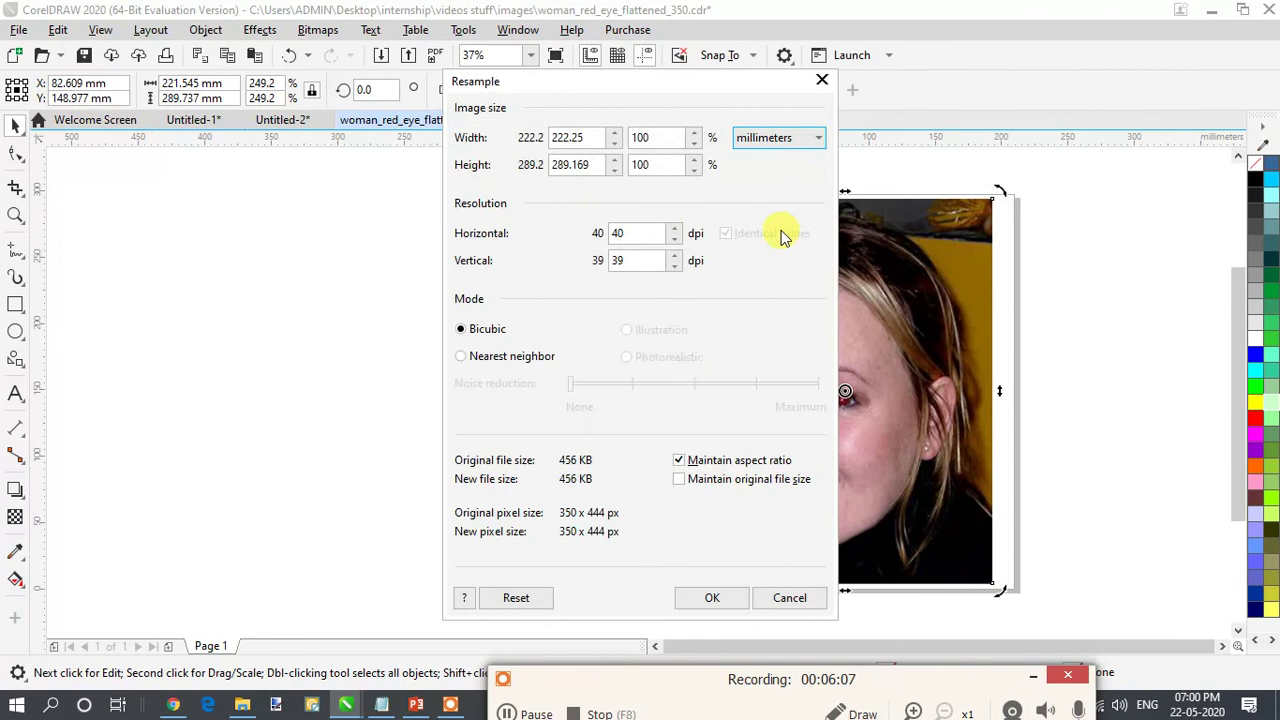
click(622, 235)
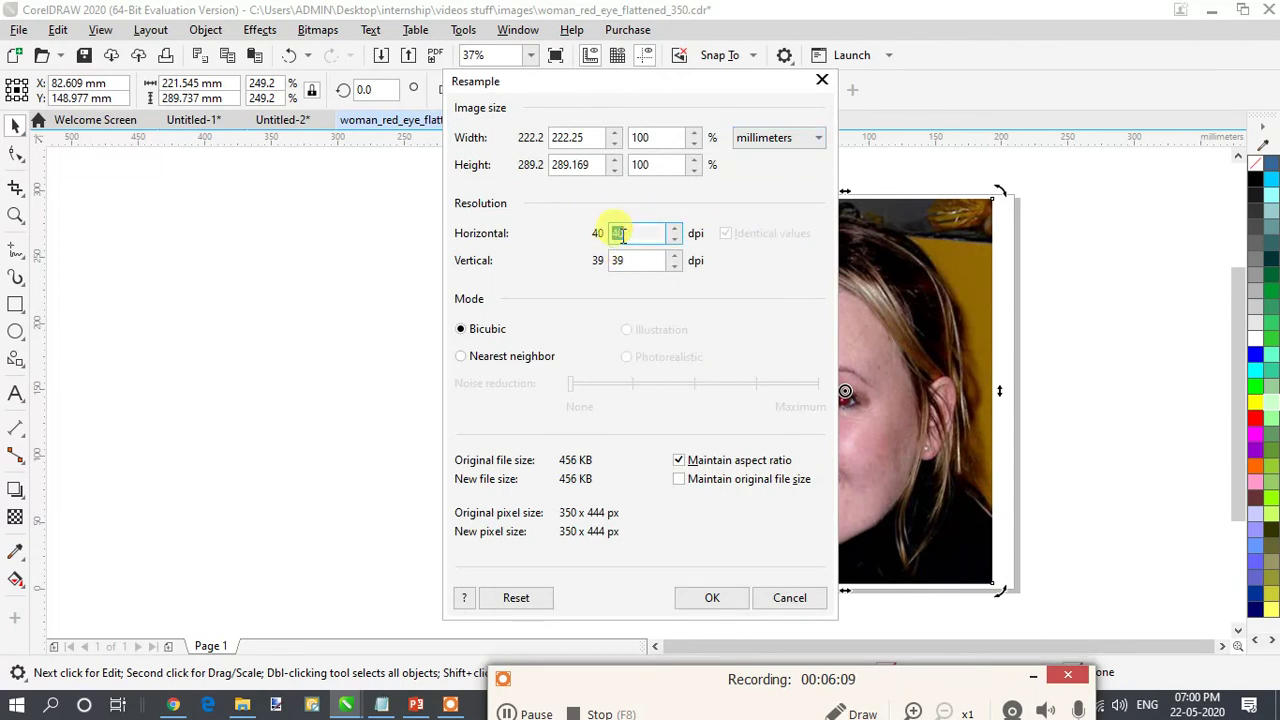
text(300)
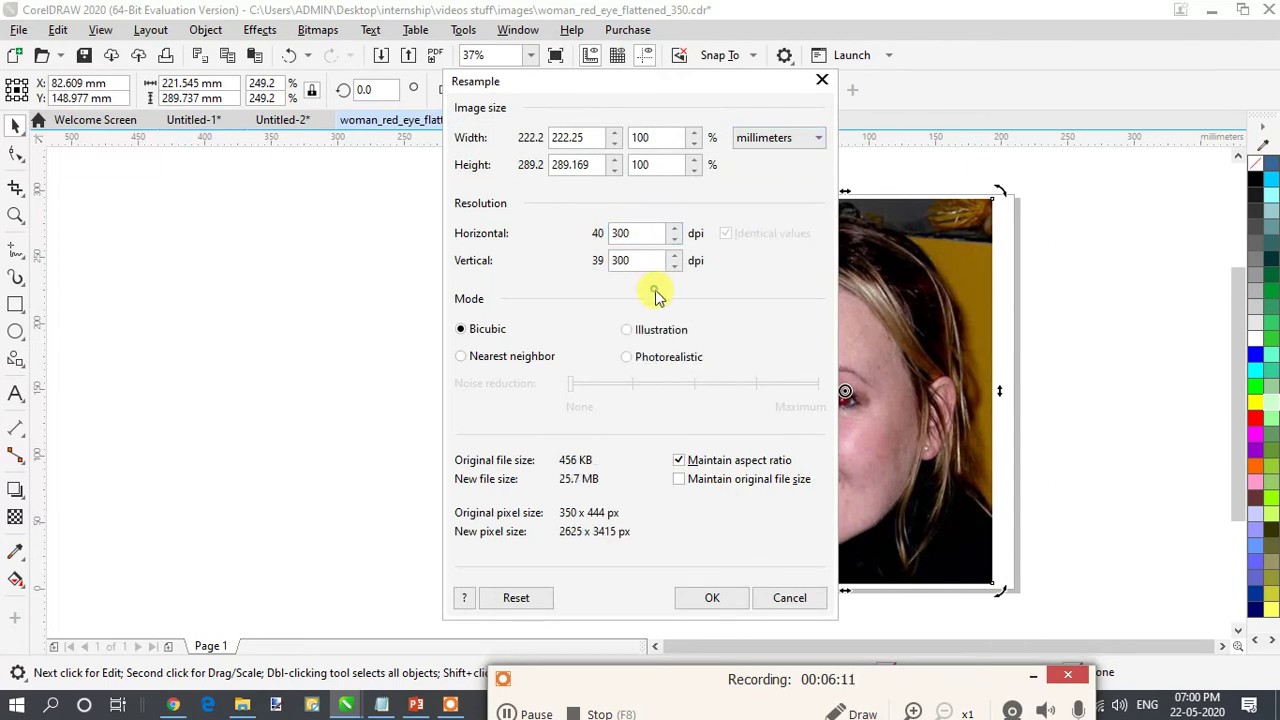
click(711, 598)
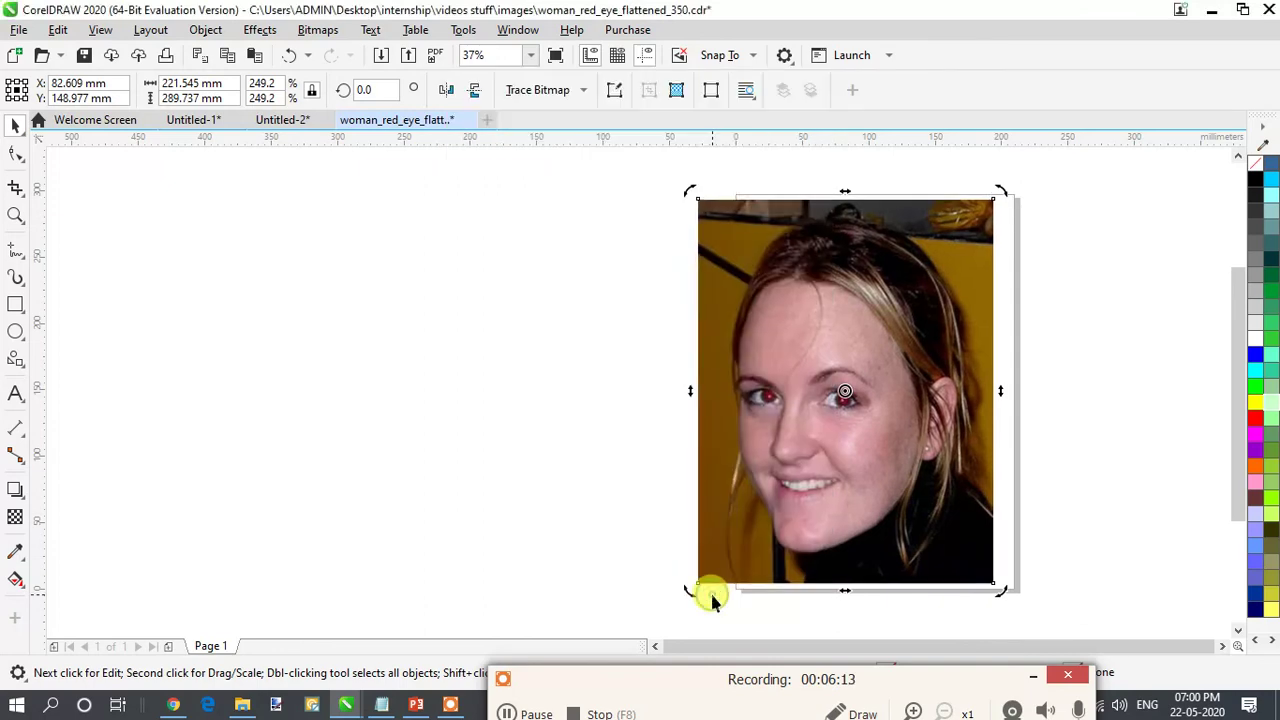
scroll(922, 388, up, 3)
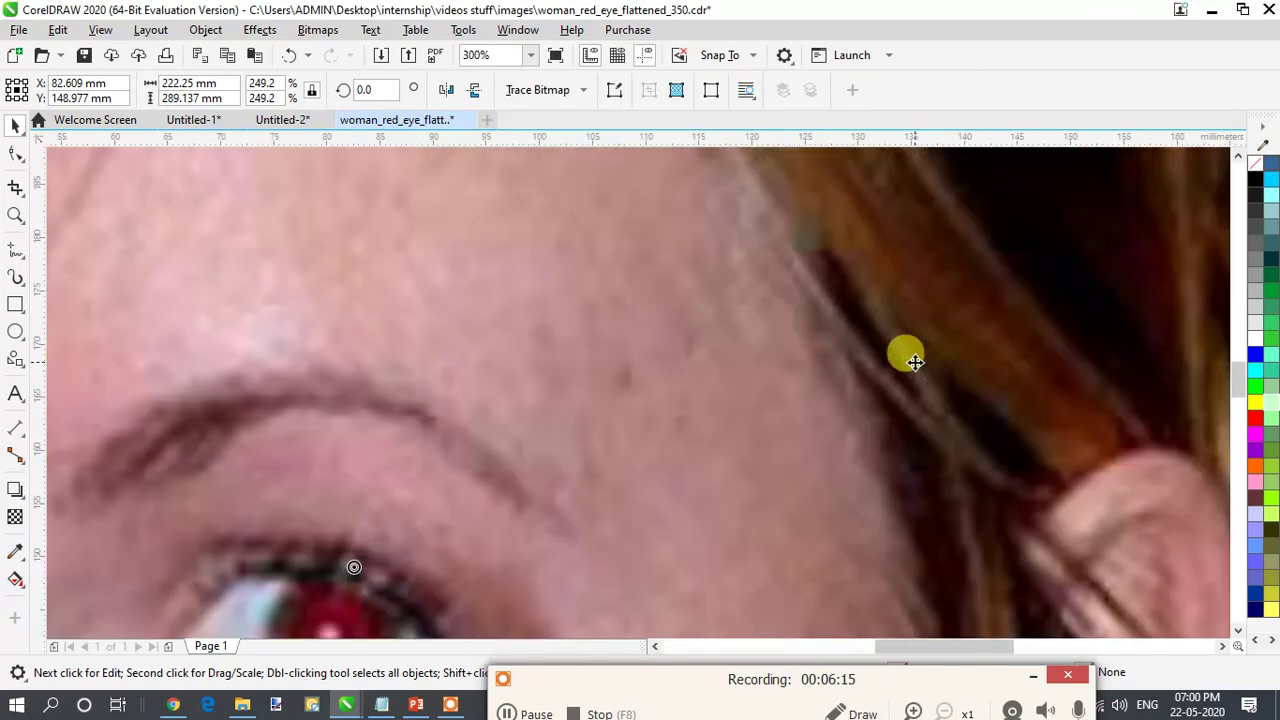
scroll(903, 351, down, 2)
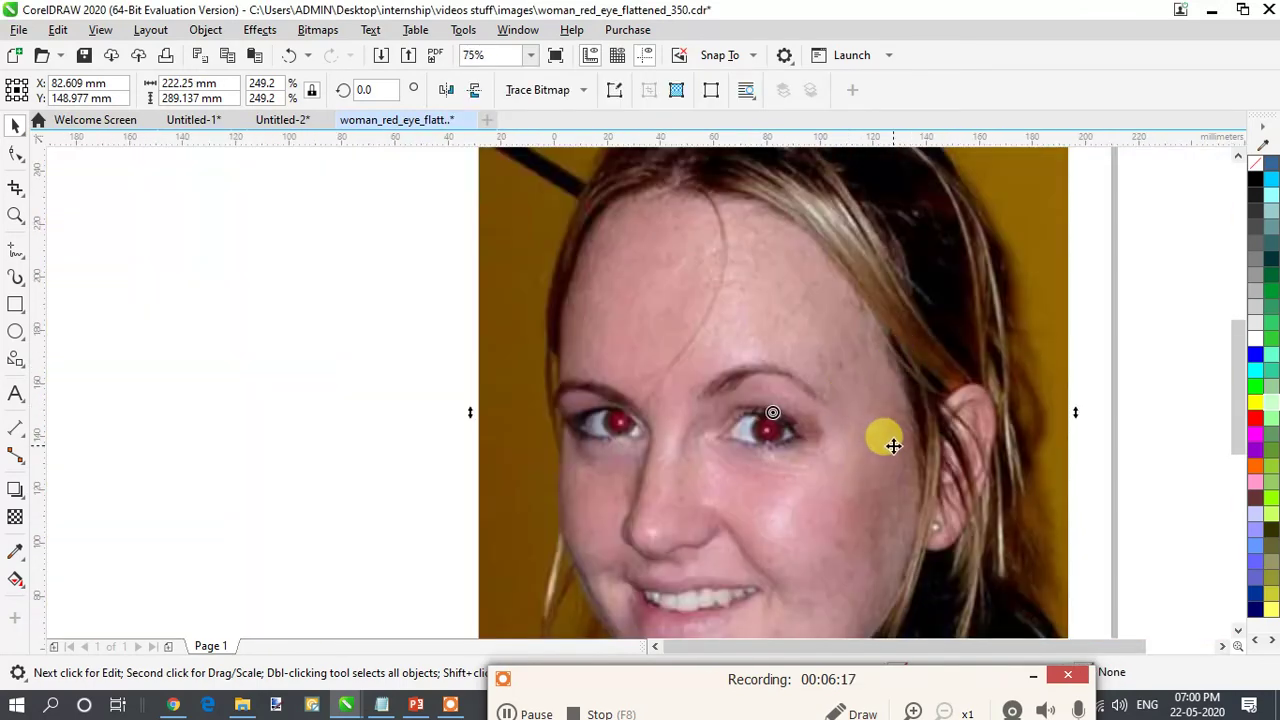
- Undo the 300 dpi resampling and move the portrait photo to about X 28 mm, Y 155 mm
drag(848, 410, 721, 387)
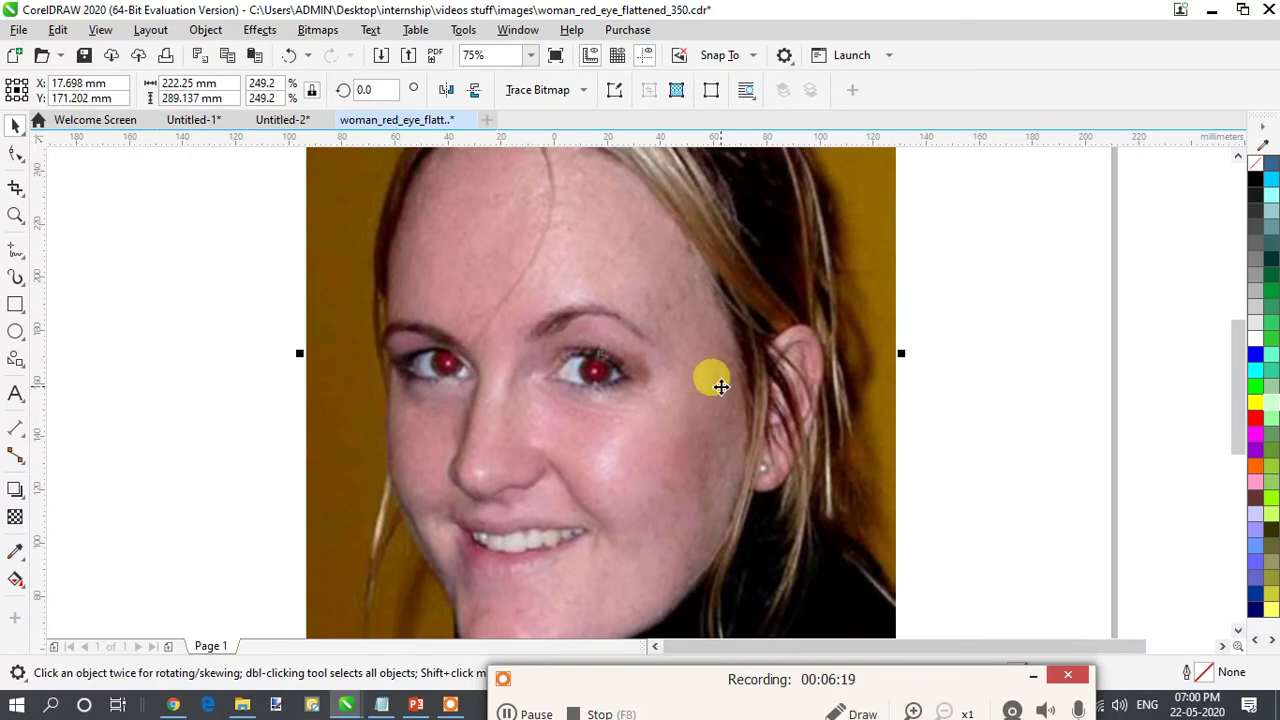
key(ctrl+z)
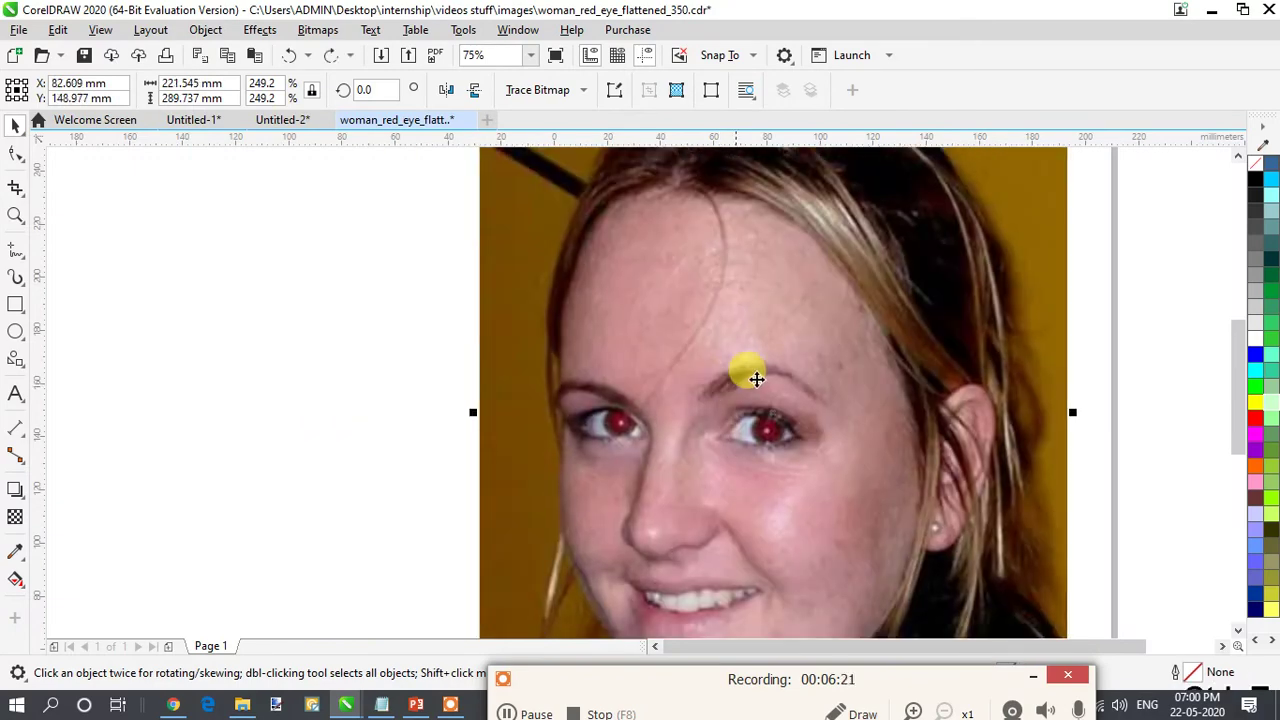
drag(745, 368, 609, 355)
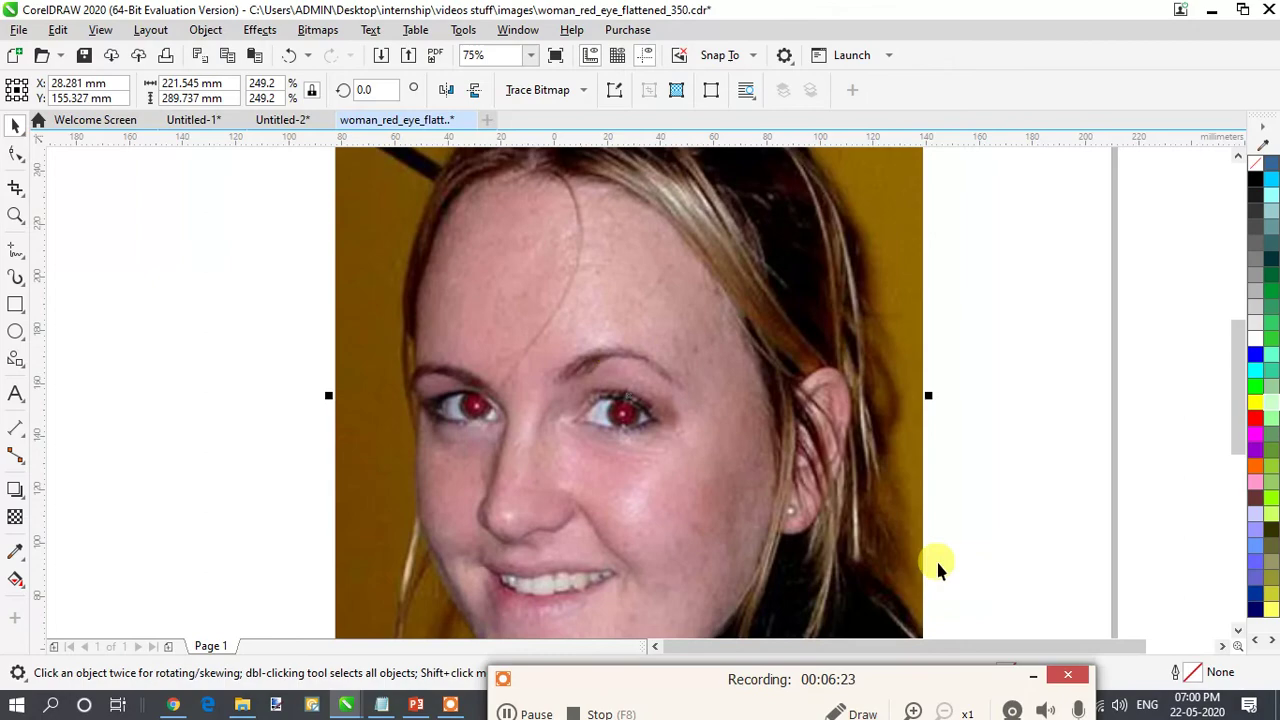